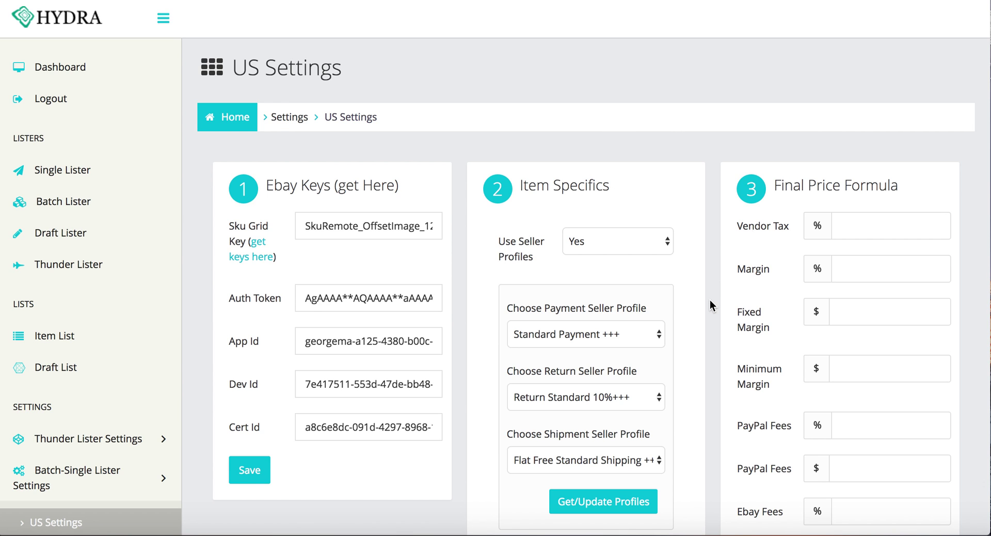
Step: Look over the eBay keys, item specifics and final price formula sections of the US settings
scroll(711, 300, down, 5)
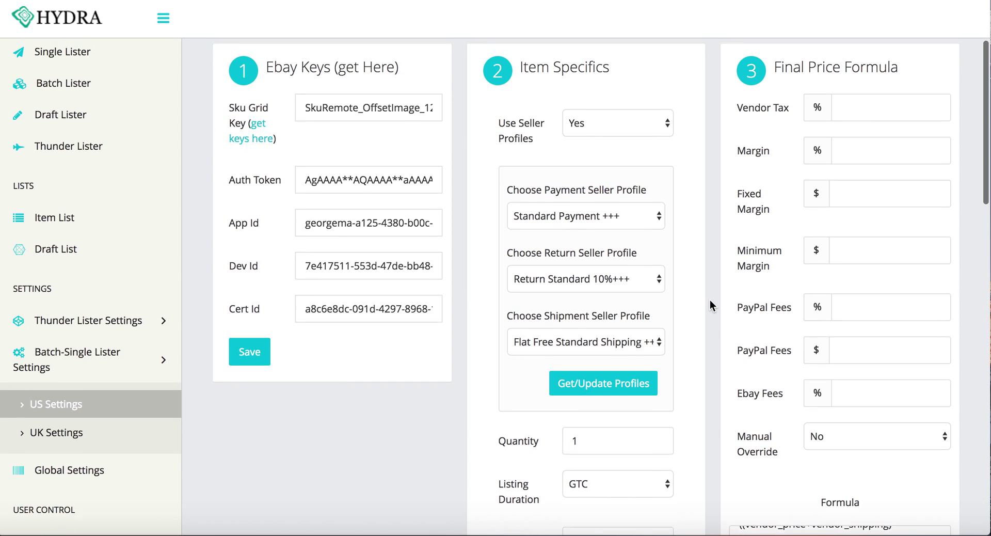
scroll(710, 300, up, 1)
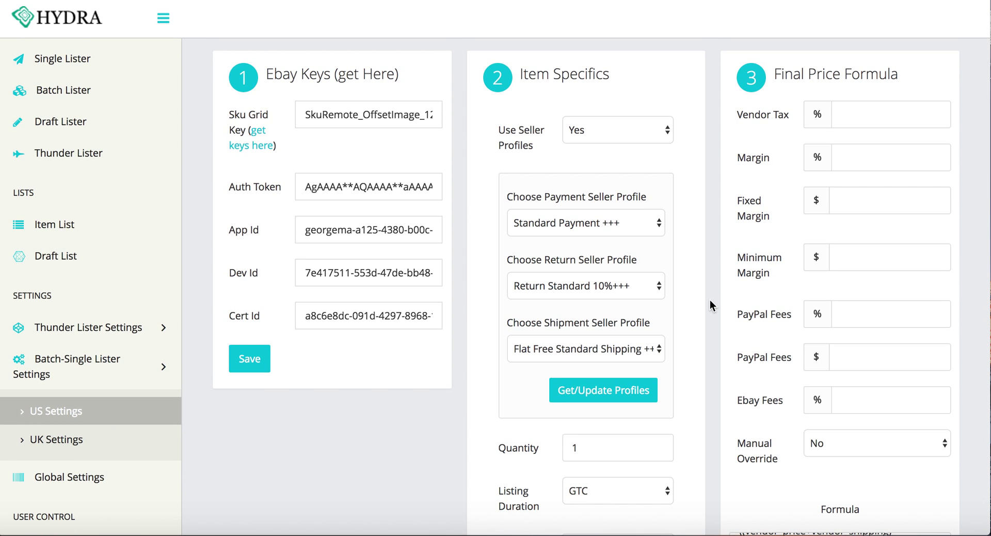
scroll(712, 325, down, 1)
scroll(705, 328, up, 5)
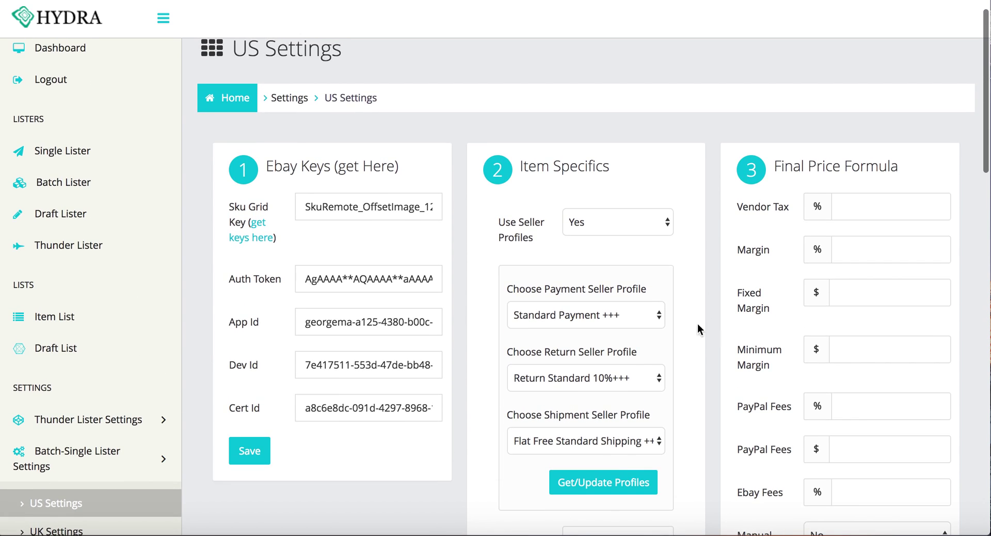
scroll(157, 272, down, 5)
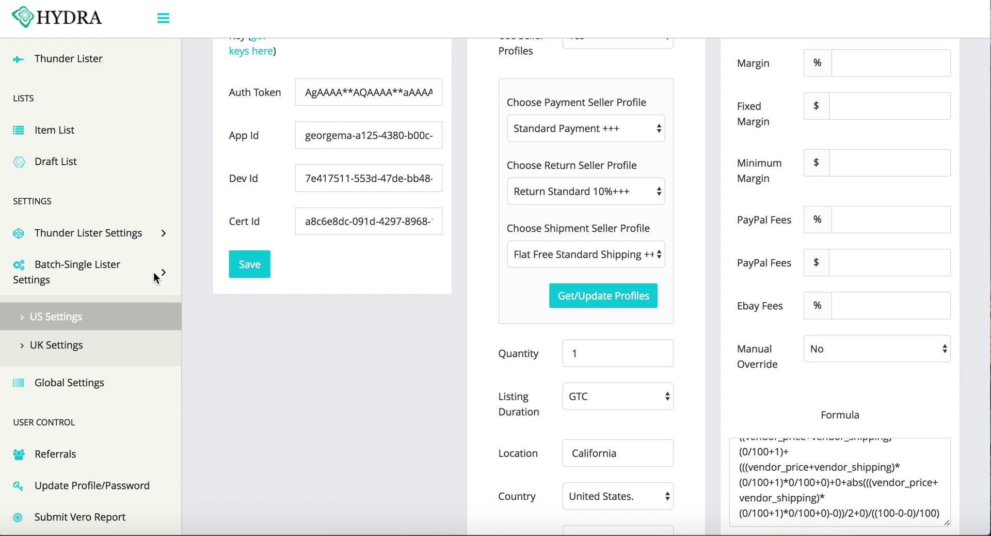
scroll(698, 261, up, 2)
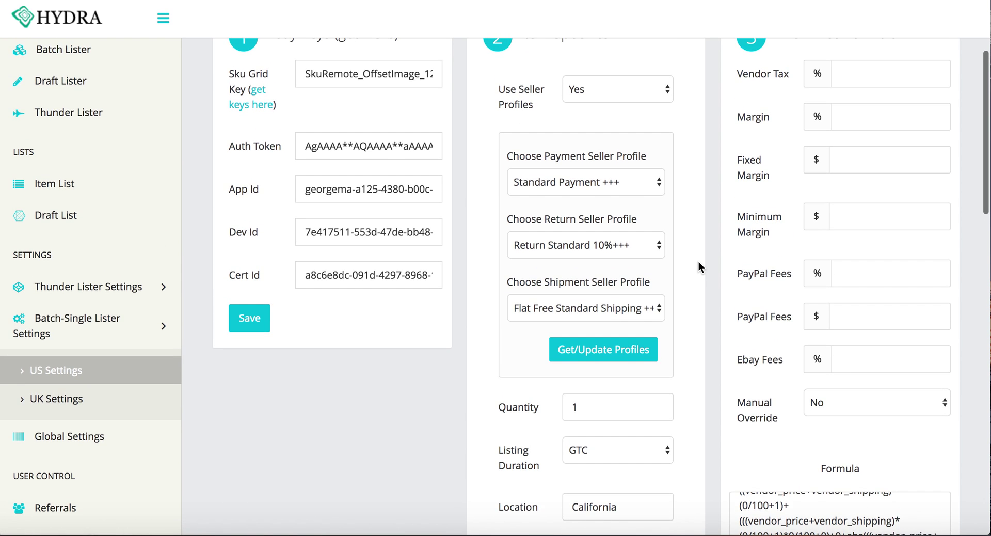
scroll(715, 314, up, 1)
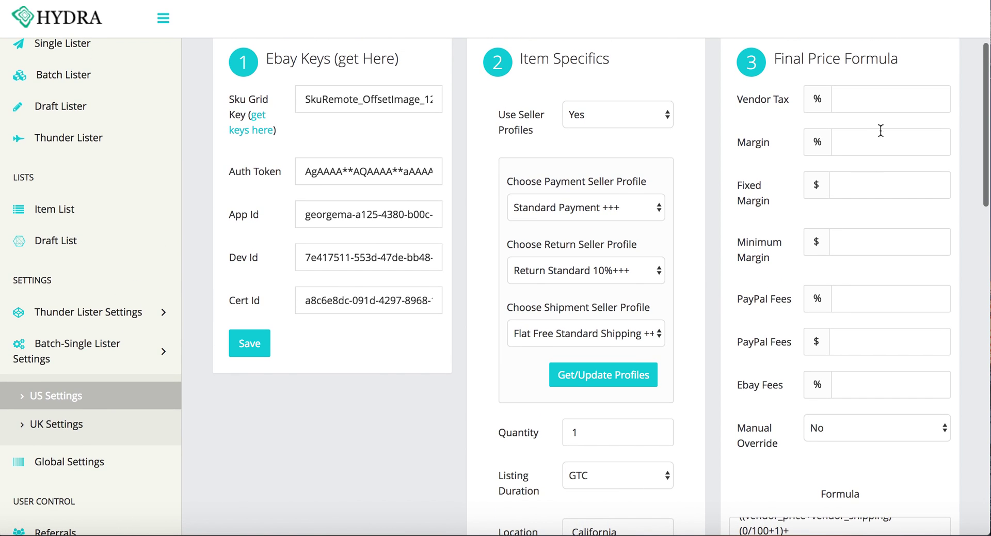
Step: Set the Vendor Tax in the final price formula to 9%
click(841, 146)
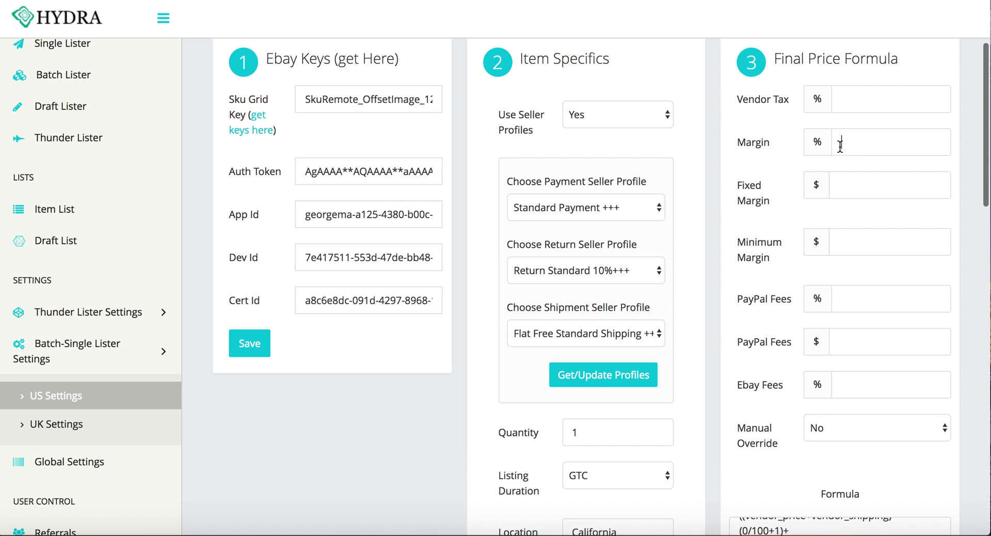
click(841, 104)
key(Down)
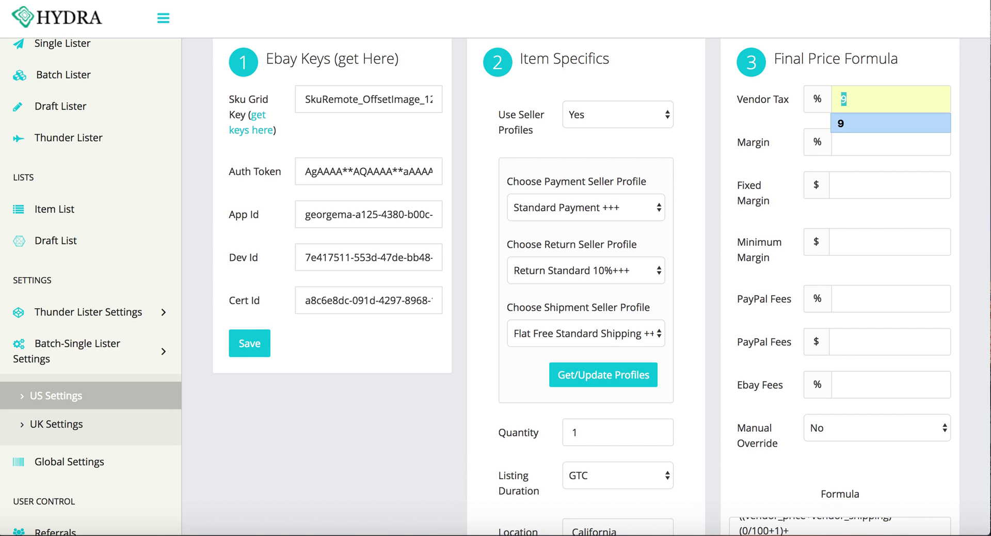
key(Escape)
click(861, 106)
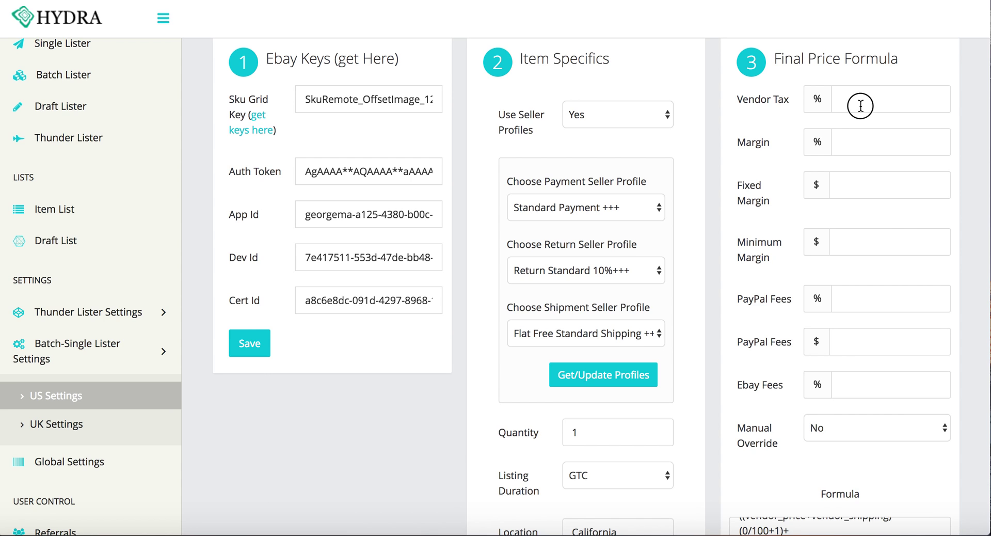
text(9)
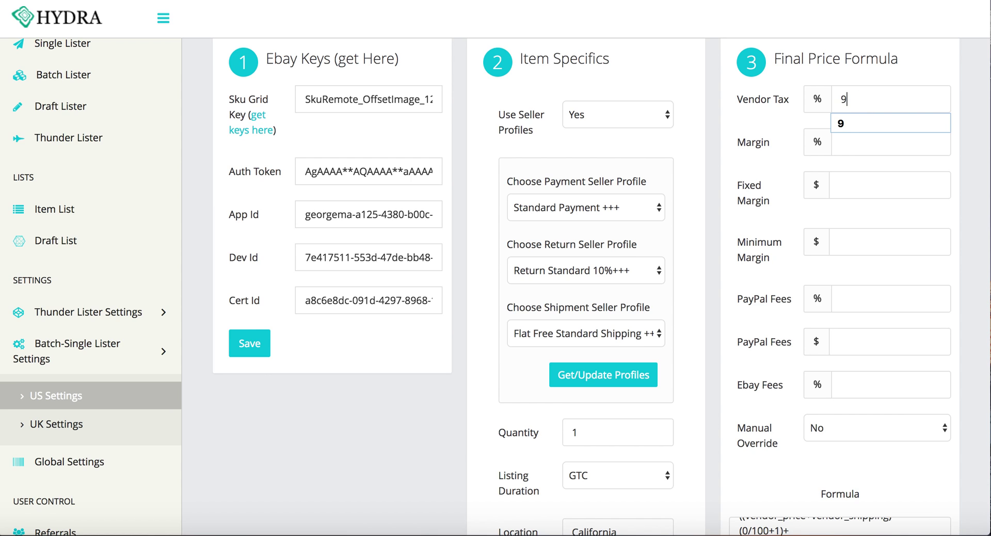
click(855, 122)
Step: Set the percentage Margin in the final price formula to 10%
click(894, 154)
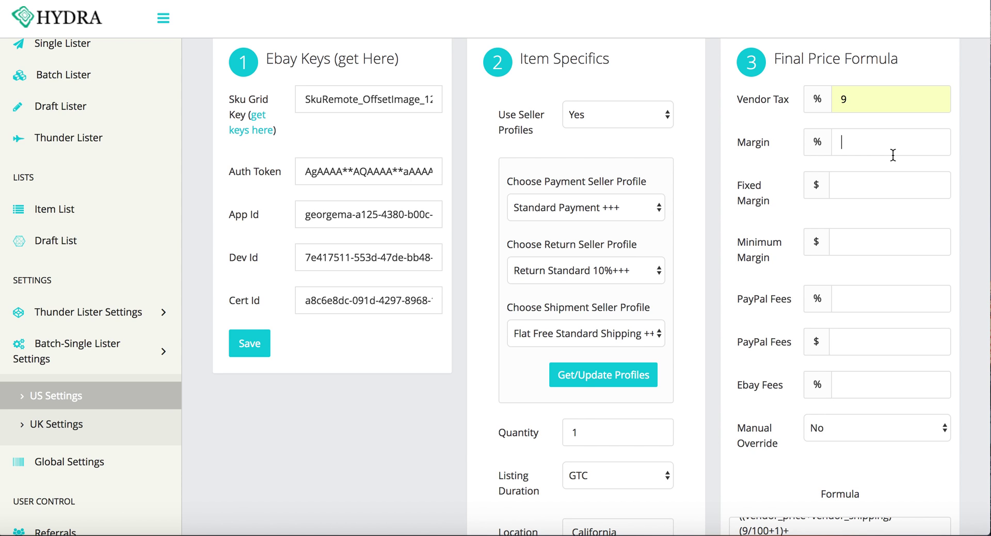
click(894, 154)
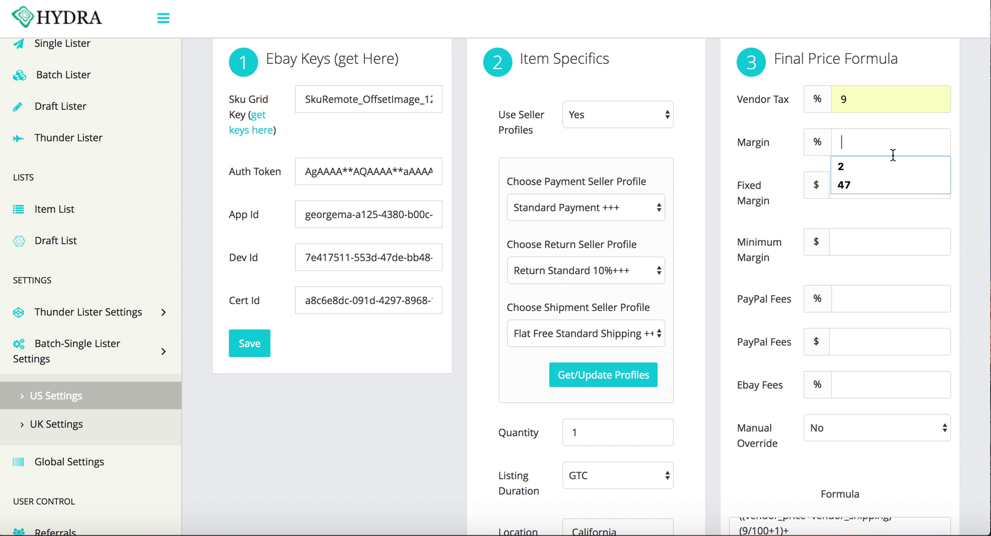
text(10)
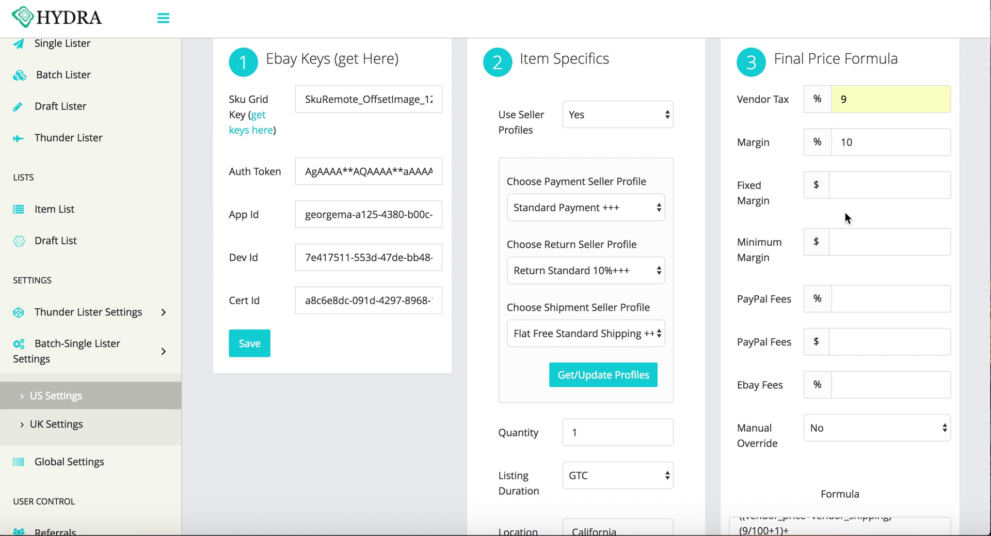
click(790, 207)
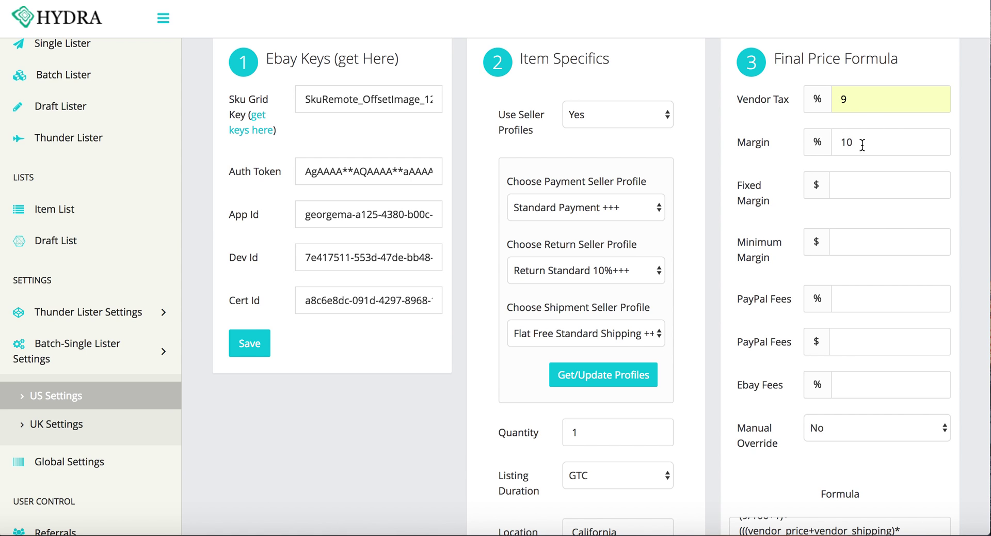
Step: Clear the Vendor Tax and set the percentage Margin to 19%
double_click(849, 99)
key(BackSpace)
double_click(848, 142)
text(1)
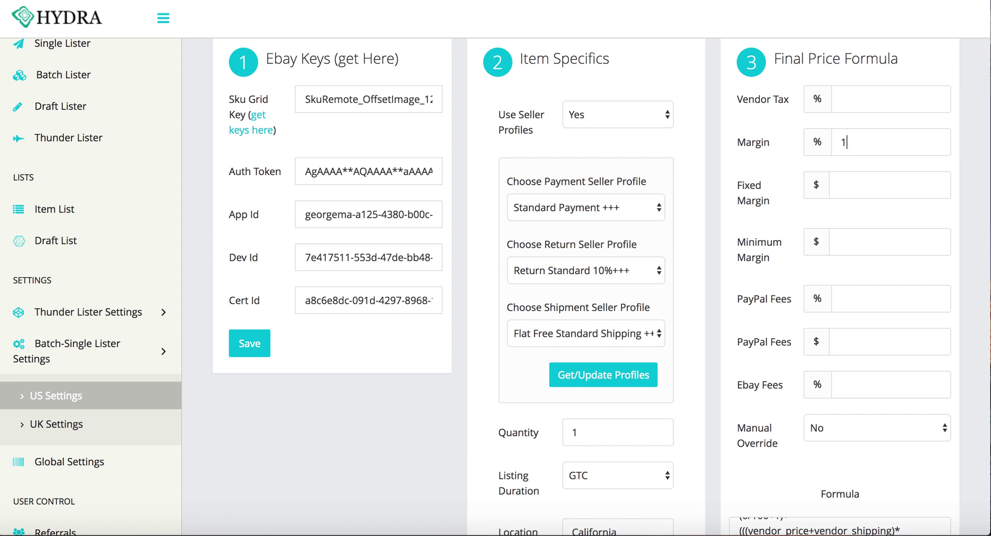
text(9)
click(777, 176)
Step: Highlight the Vendor Tax, Margin, Fixed Margin and Minimum Margin labels one after another
drag(736, 99, 790, 99)
drag(738, 143, 773, 144)
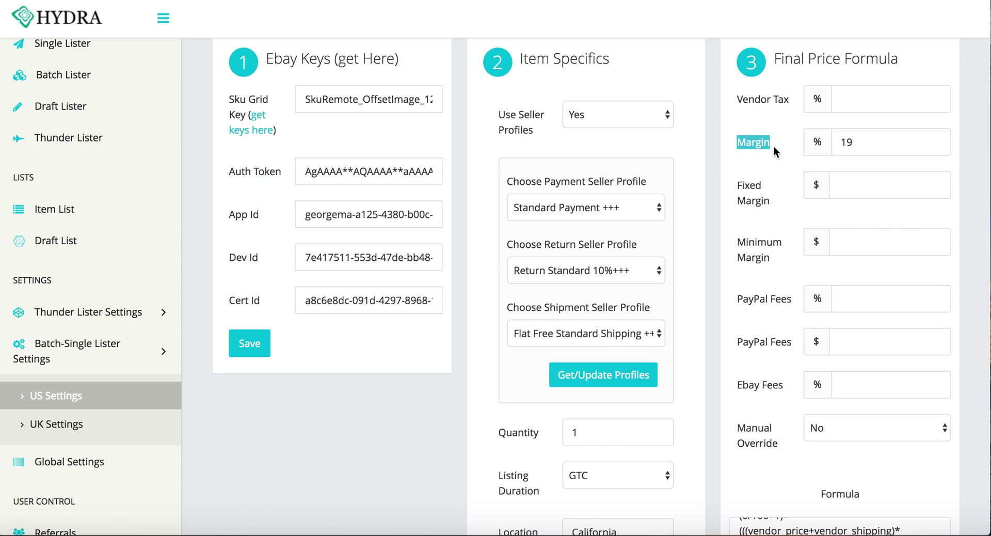
drag(740, 188, 772, 203)
drag(737, 238, 781, 262)
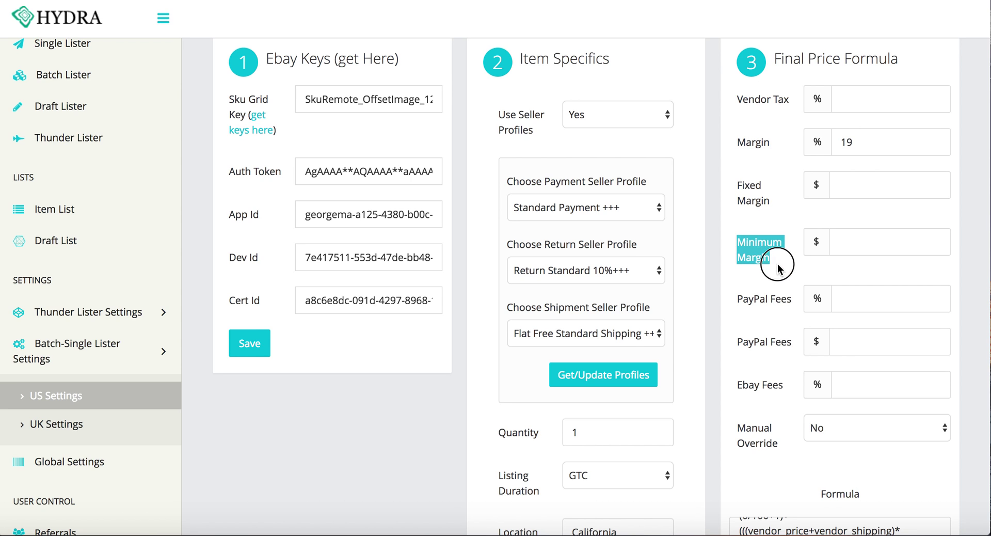
click(777, 274)
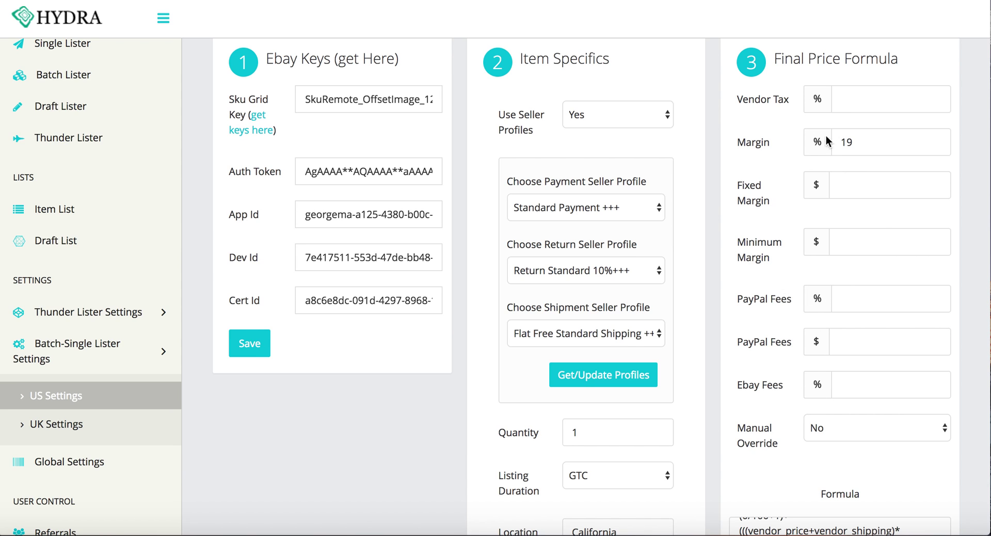
Step: Replace the percentage Margin value with 10%
click(857, 146)
key(BackSpace)
key(BackSpace)
click(849, 140)
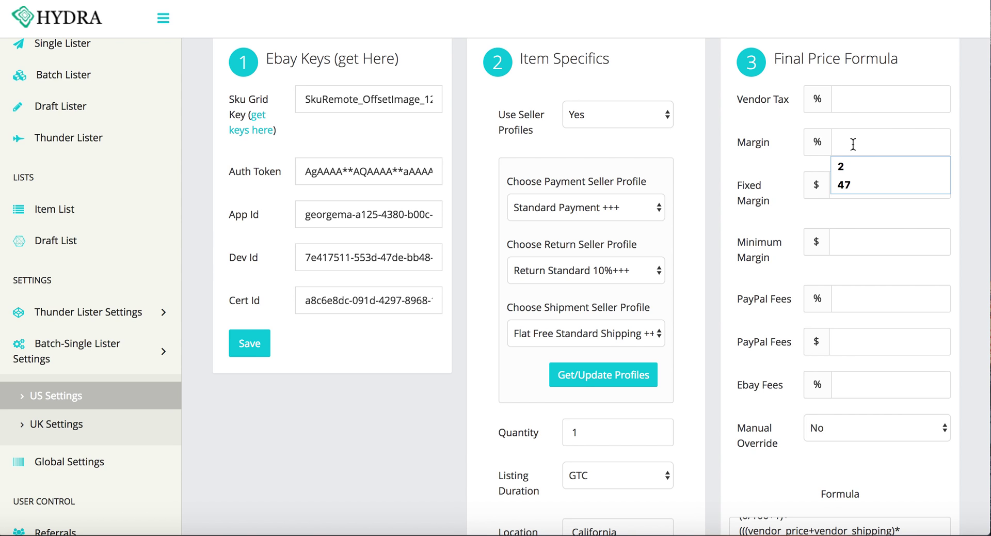
text(10)
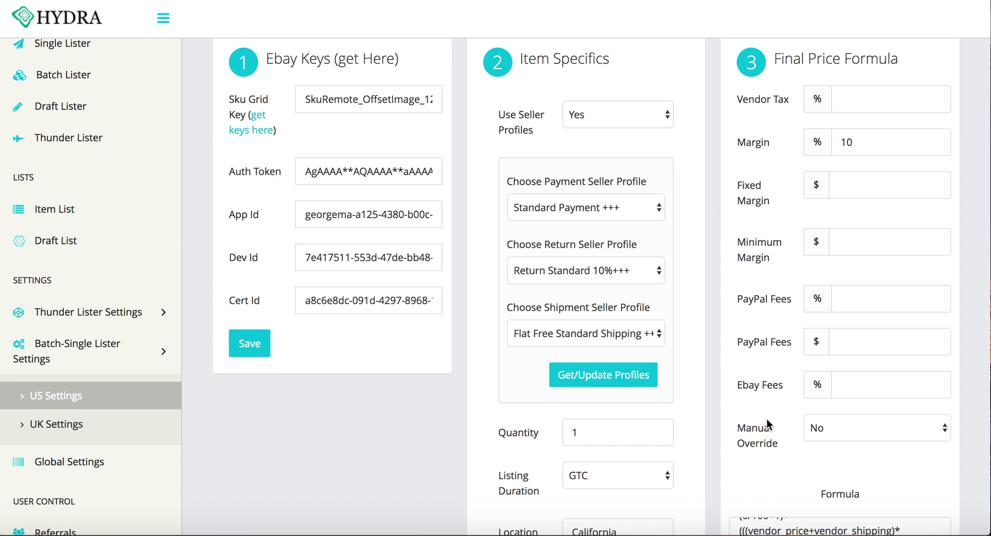
Step: Test the final price formula with a value of 100 and dismiss the result
scroll(767, 426, down, 2)
scroll(788, 138, up, 1)
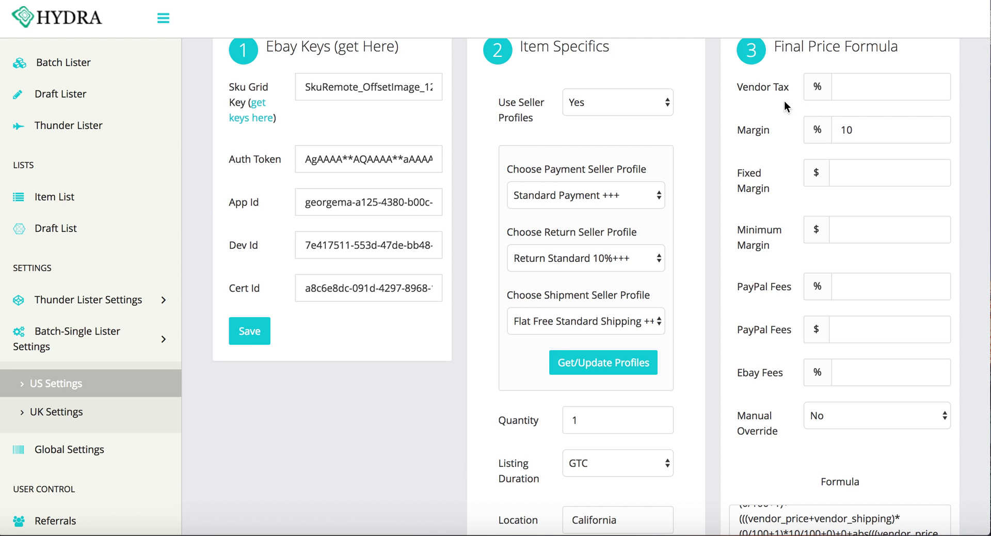
scroll(691, 375, down, 2)
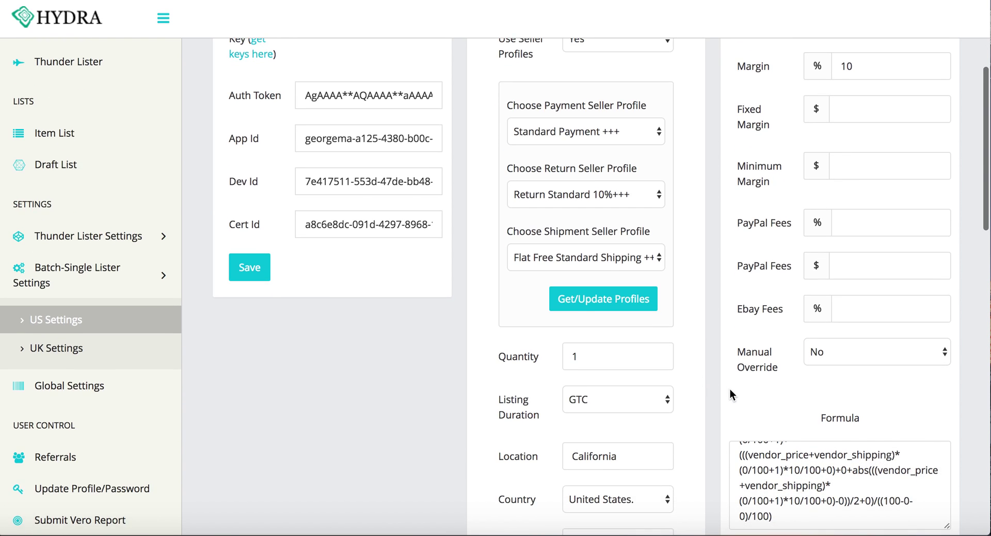
scroll(731, 392, down, 6)
click(753, 364)
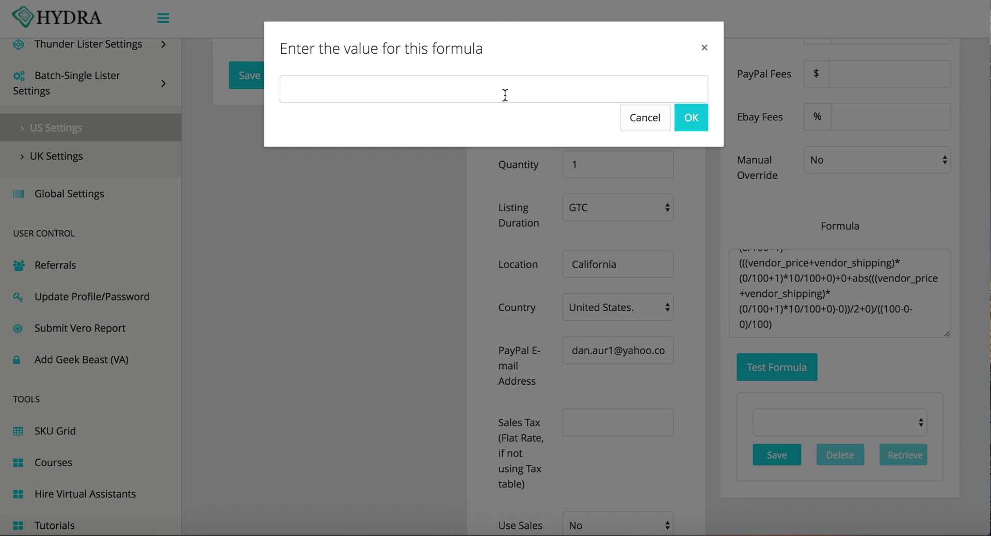
text(100)
key(Return)
drag(410, 81, 370, 79)
click(684, 225)
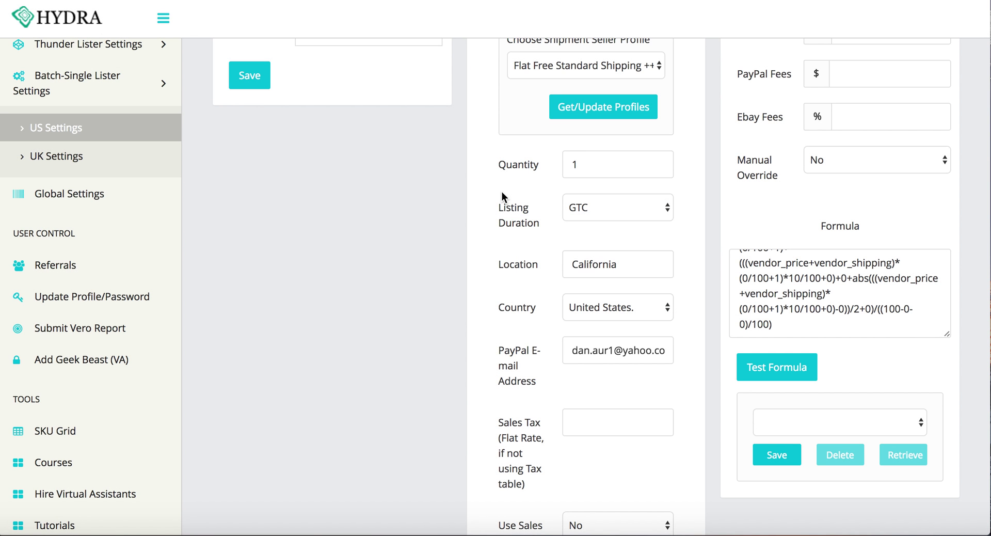
Step: Set the Vendor Tax to 9% and re-enter the percentage Margin as 10%
scroll(502, 192, up, 5)
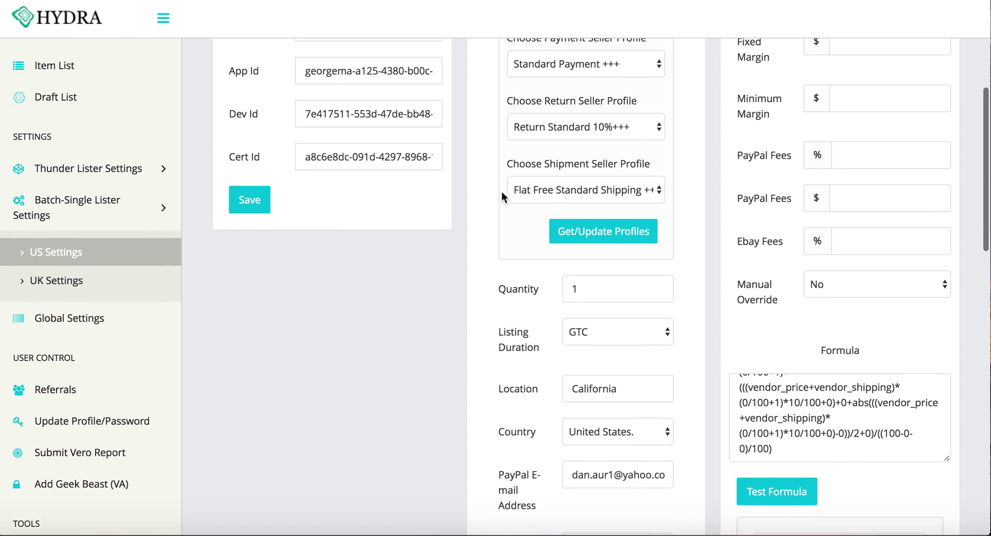
scroll(786, 172, up, 4)
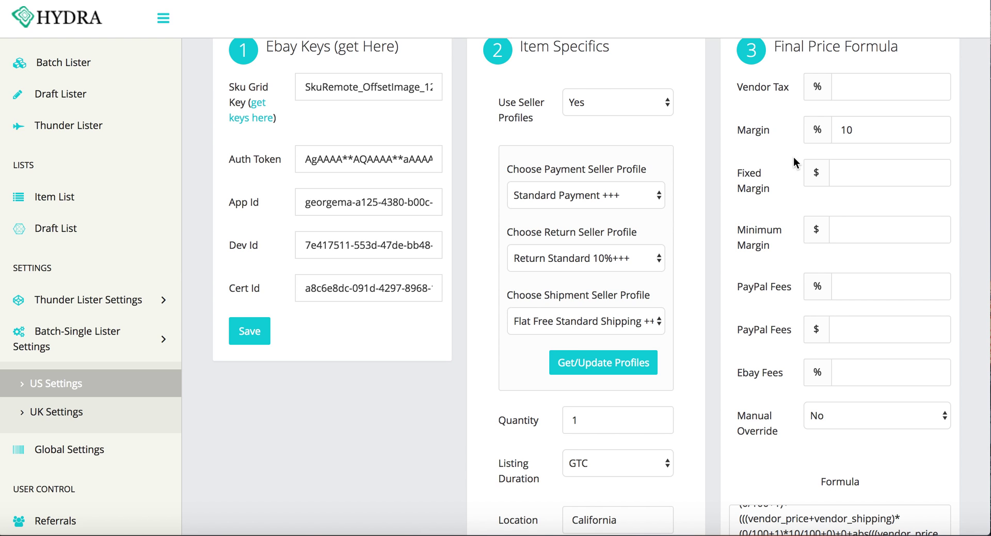
scroll(720, 221, up, 1)
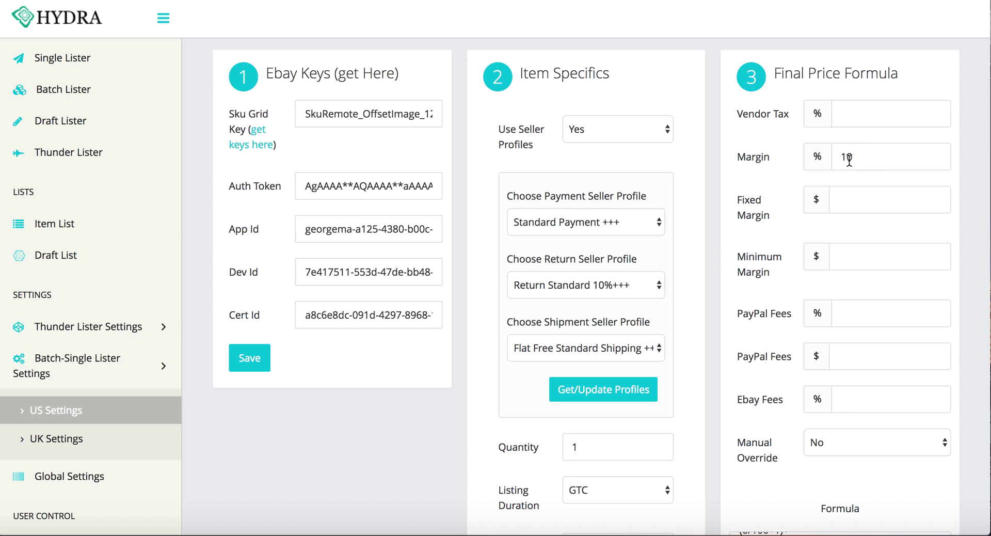
click(854, 115)
text(9)
double_click(843, 158)
text(10)
Step: Set the Minimum Margin in the final price formula to $8
click(844, 261)
text(8)
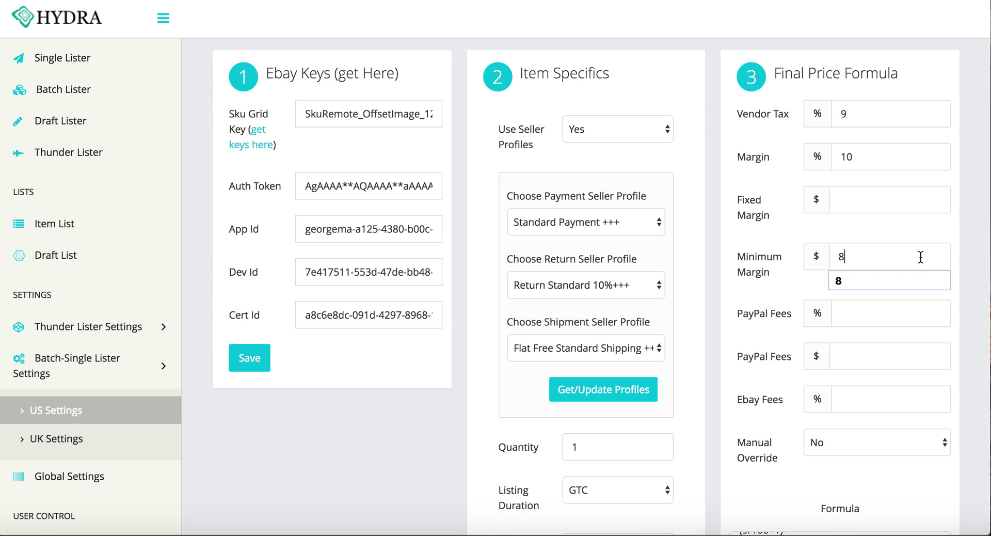
click(924, 236)
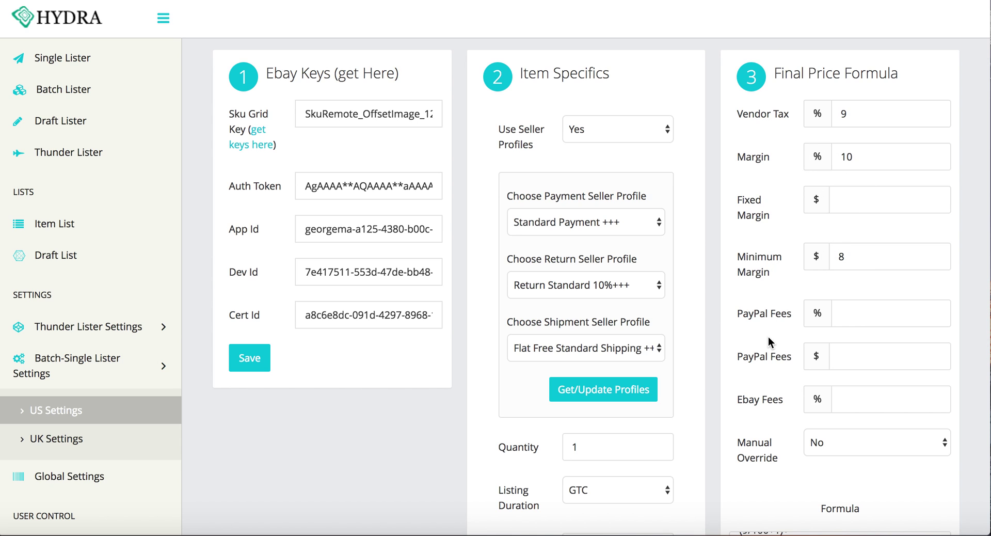
Step: Clear the Vendor Tax and Minimum Margin values from the final price formula
double_click(842, 113)
key(BackSpace)
scroll(737, 400, down, 3)
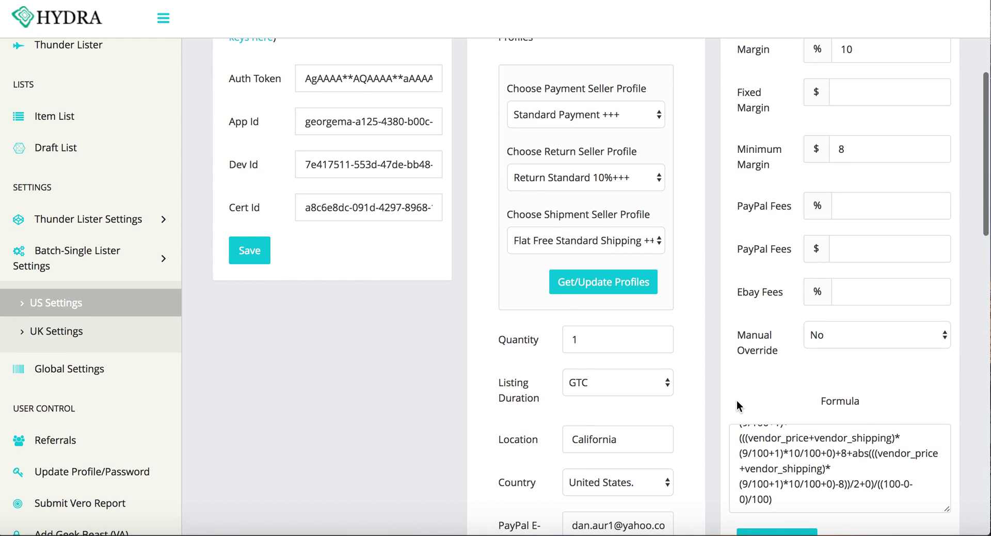
scroll(736, 401, up, 2)
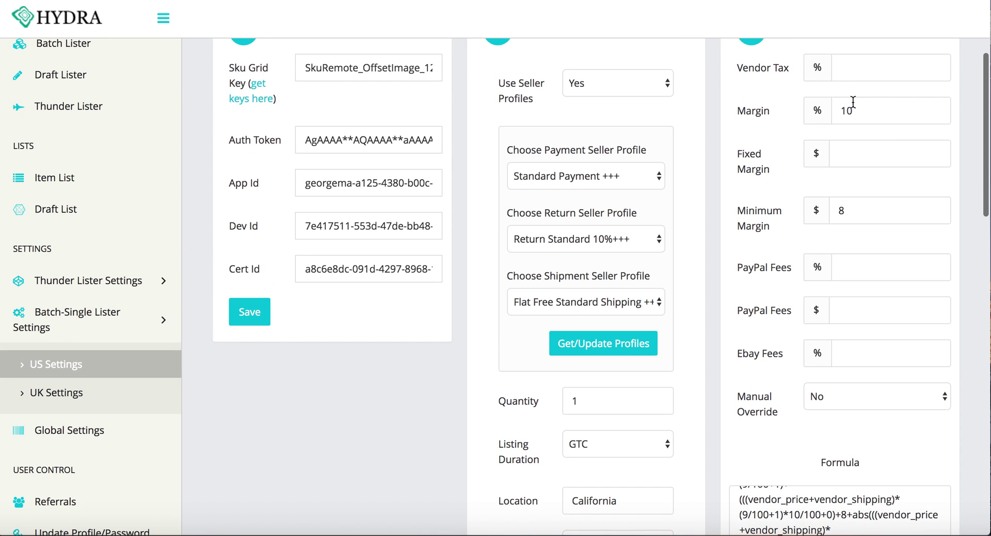
scroll(790, 294, down, 1)
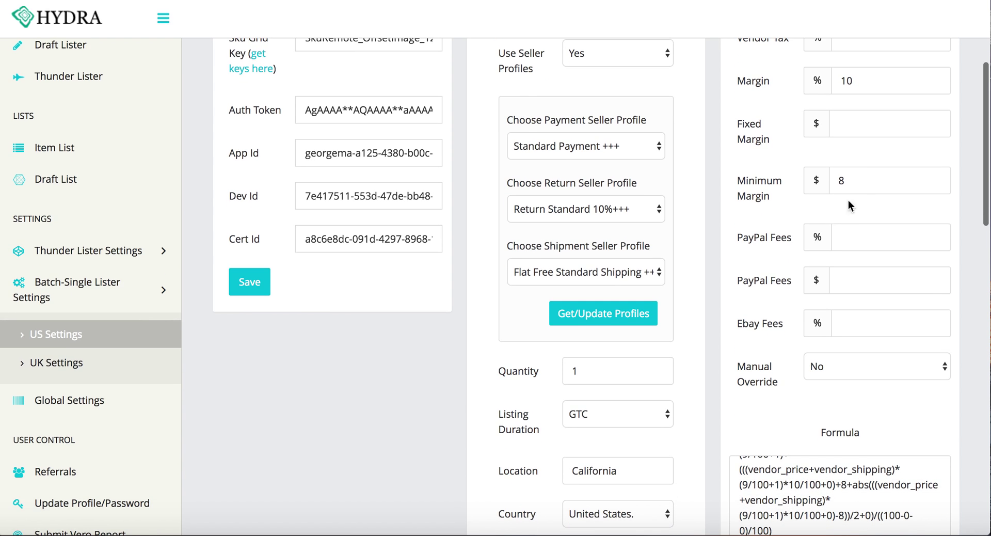
Step: Test the final price formula with a value of 10
scroll(747, 389, down, 5)
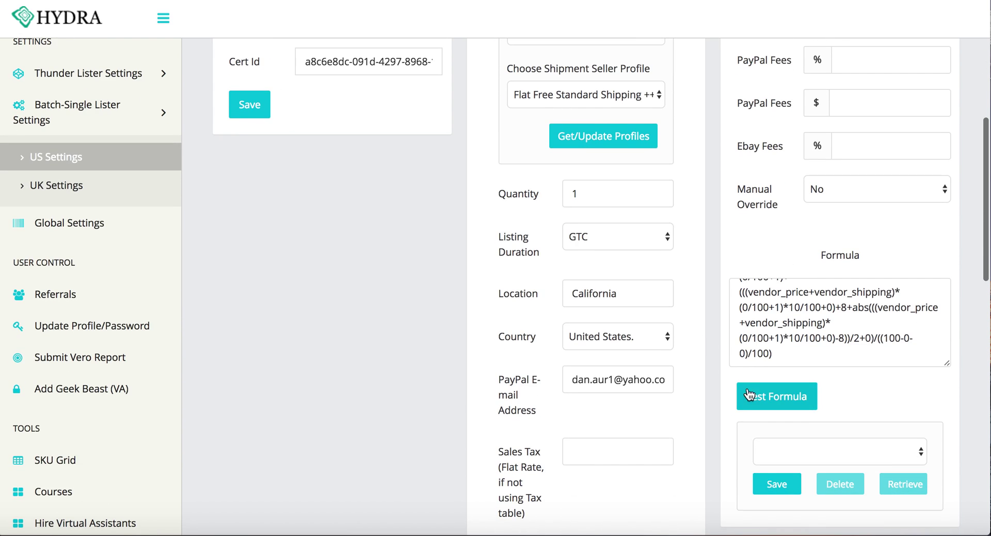
click(748, 395)
text(1)
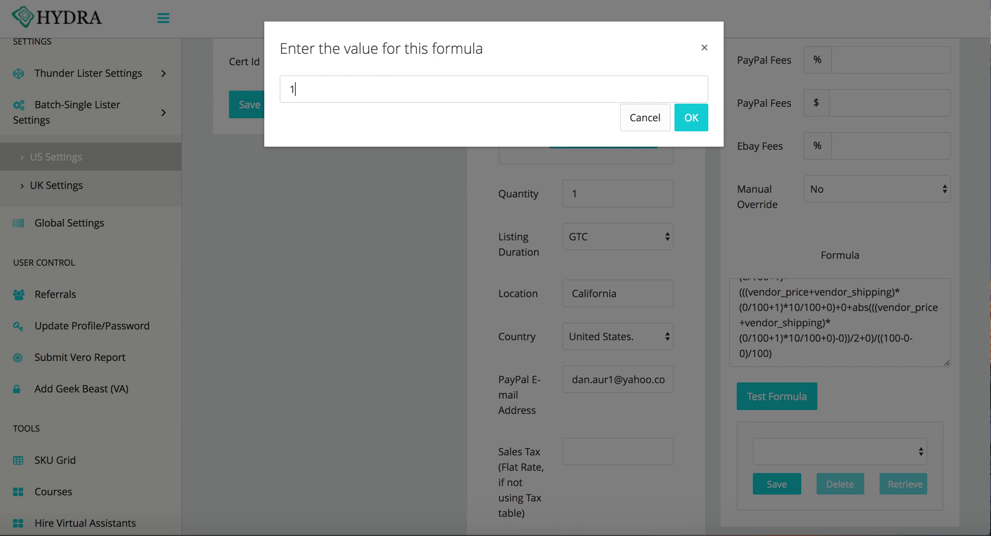
text(0)
click(688, 121)
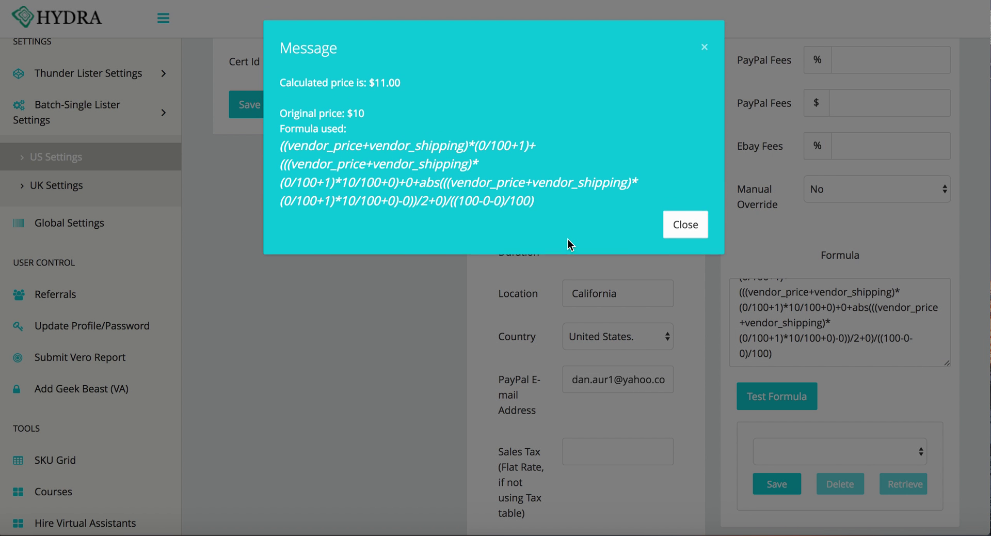
Step: Close the calculated price message and set the Minimum Margin in the final price formula to $8
drag(411, 82, 316, 87)
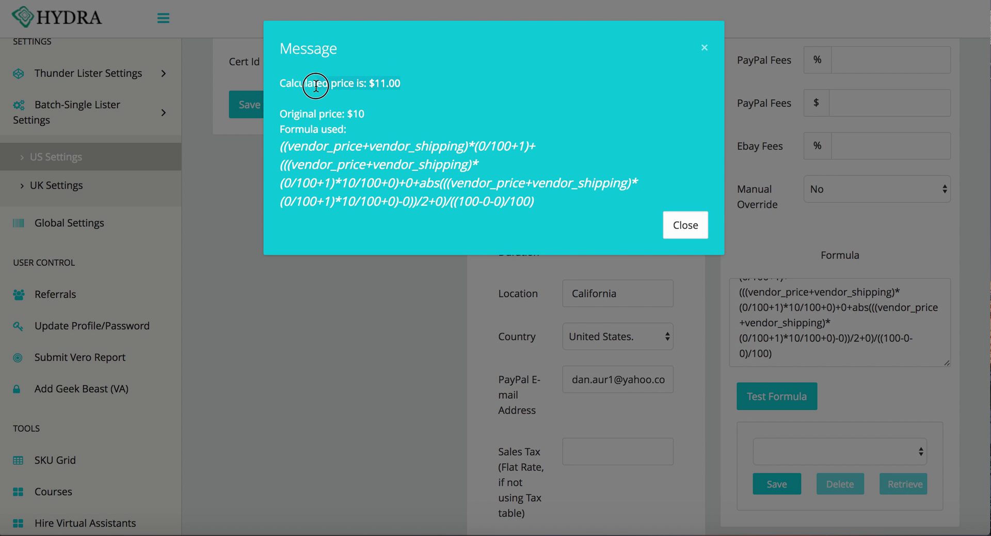
click(705, 229)
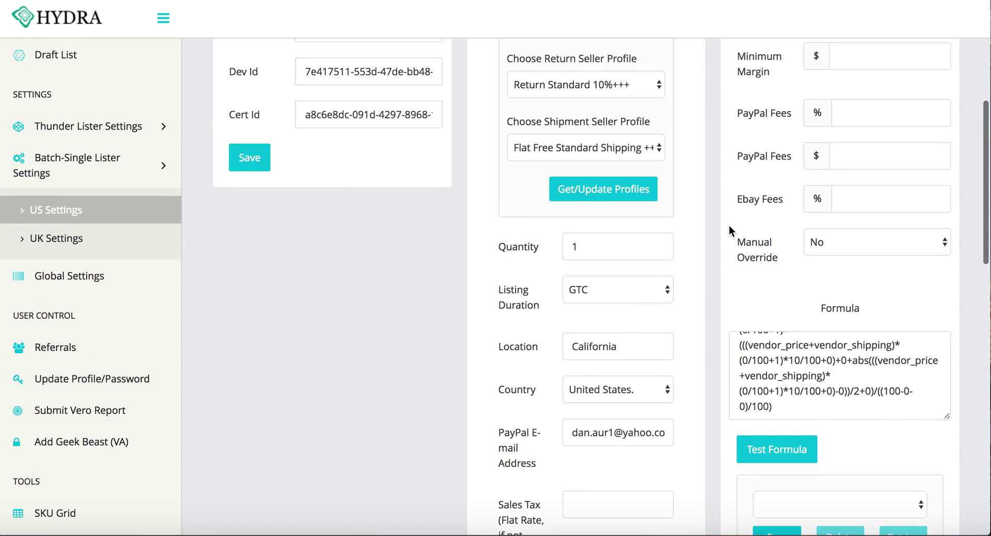
scroll(729, 225, up, 3)
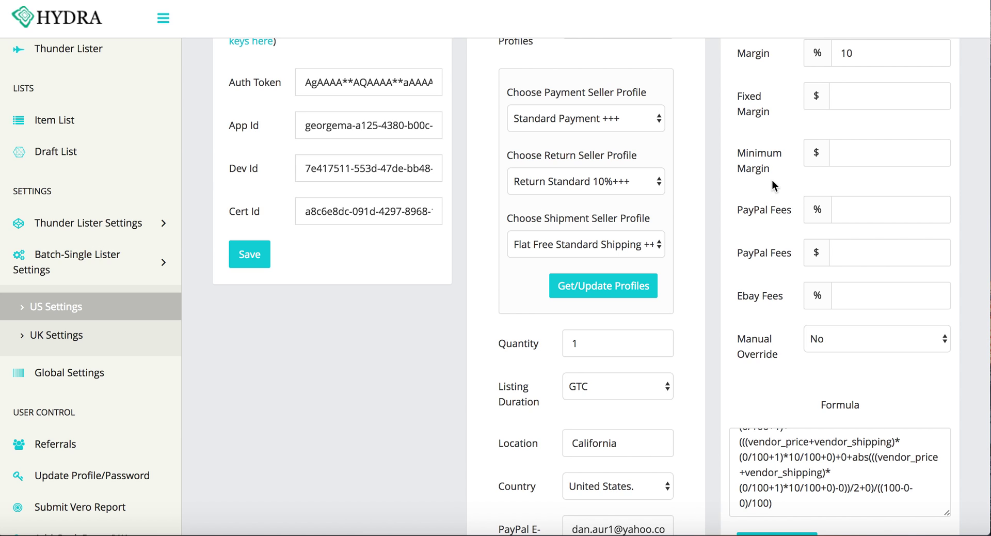
click(859, 156)
text(8)
Step: Test the formula that includes the Minimum Margin with a value of 10, and dismiss the result
scroll(719, 444, down, 2)
click(774, 432)
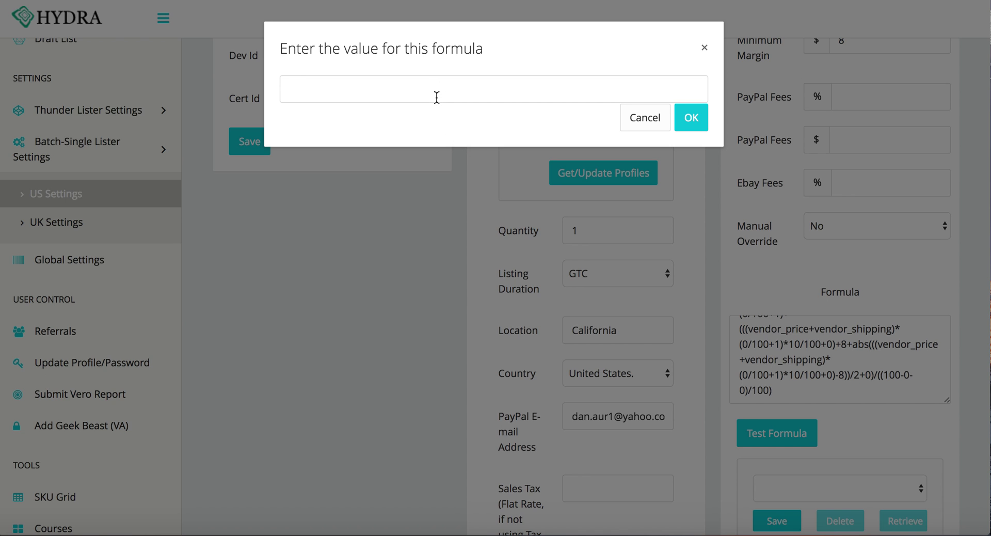
text(10)
click(697, 126)
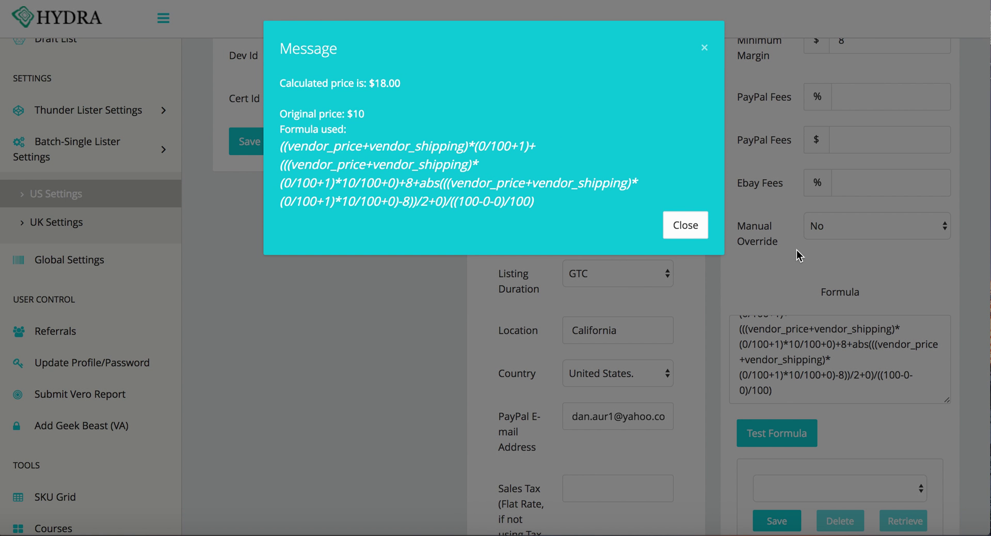
scroll(756, 166, up, 1)
scroll(828, 223, up, 3)
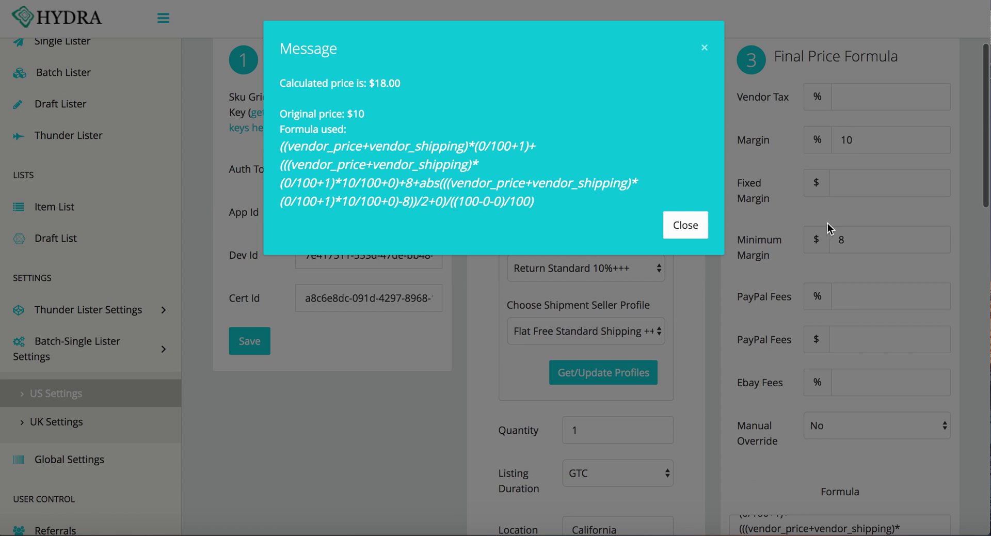
click(694, 229)
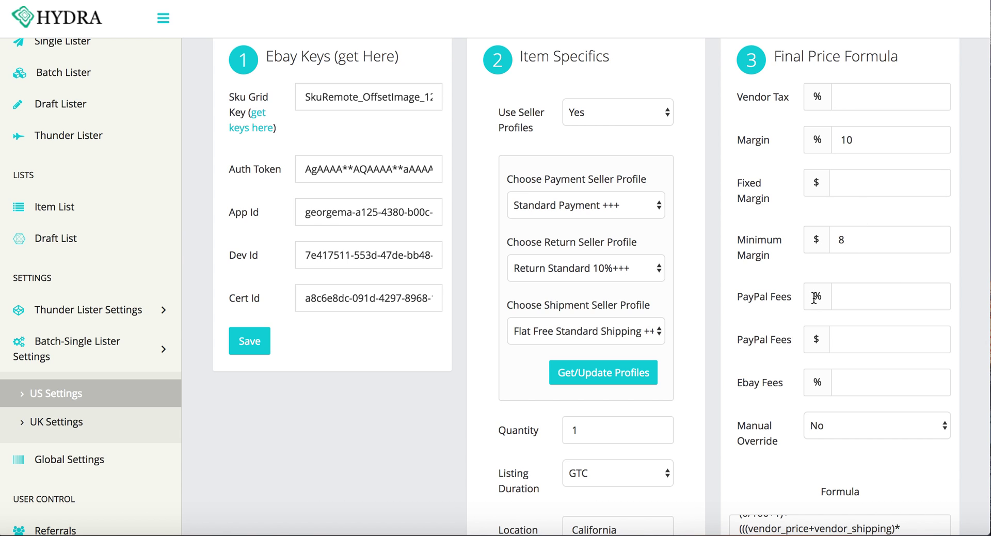
Step: Clear the Minimum Margin and set the Fixed Margin in the final price formula to $5
double_click(858, 243)
key(BackSpace)
click(845, 185)
click(847, 248)
drag(737, 179, 774, 200)
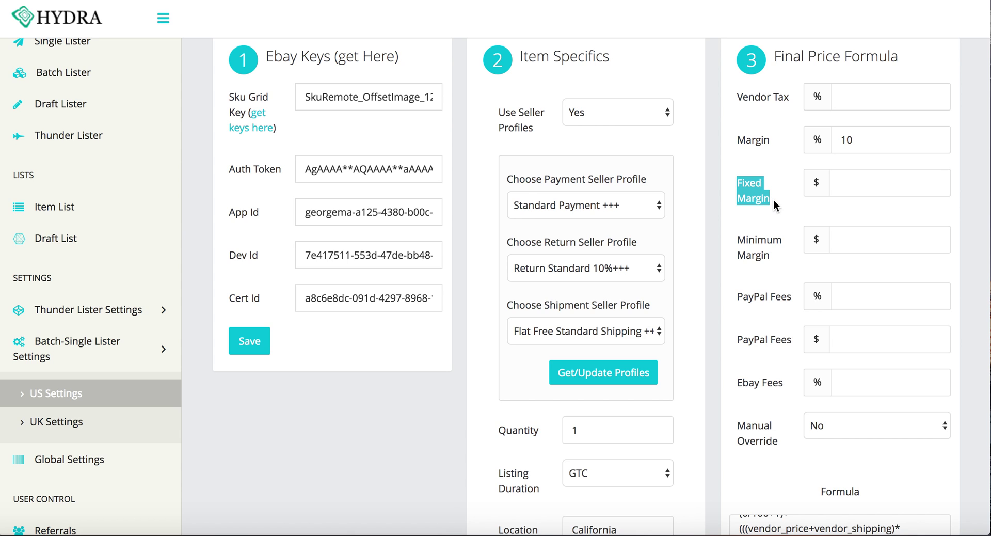
click(841, 185)
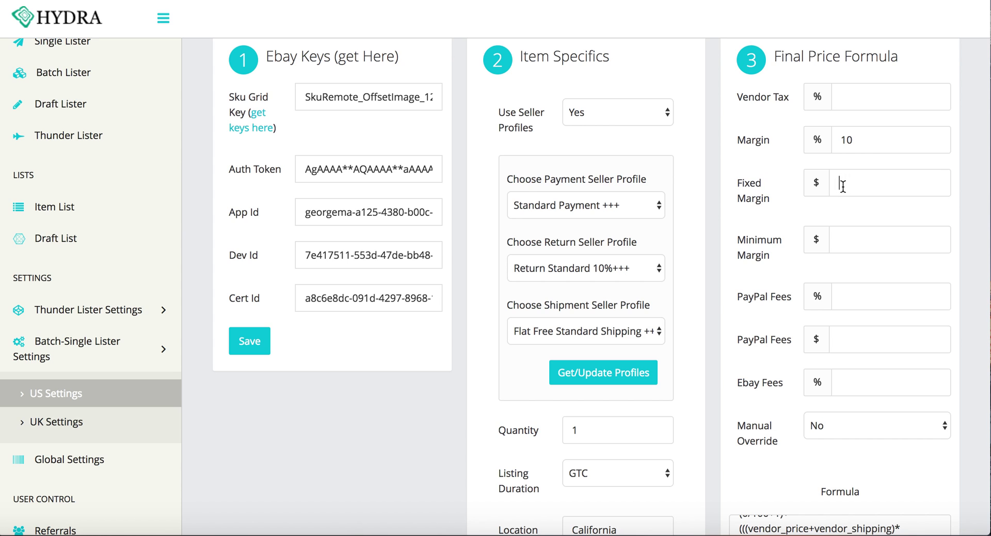
text(5)
Step: Test the formula that includes the Fixed Margin with a value of 100, and dismiss the result
scroll(780, 376, down, 5)
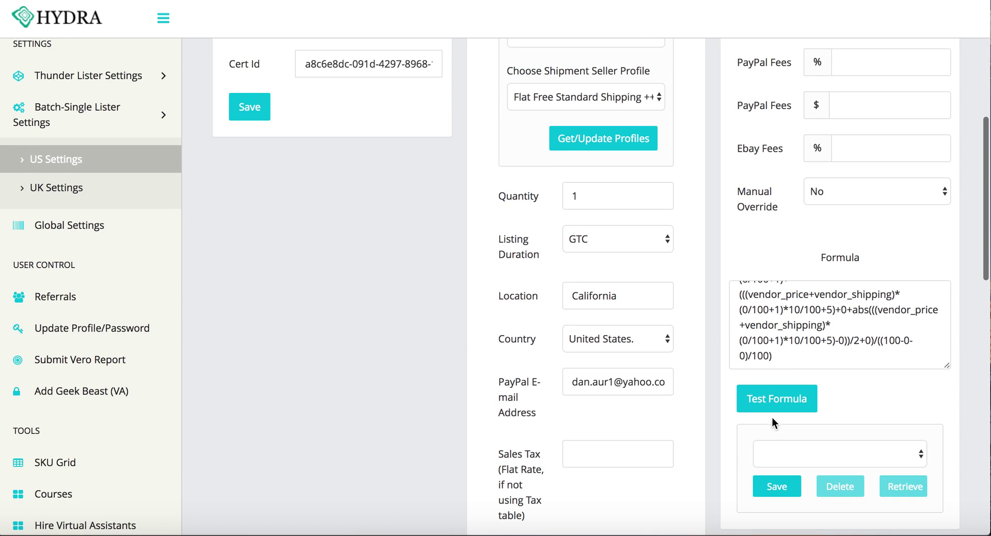
click(778, 408)
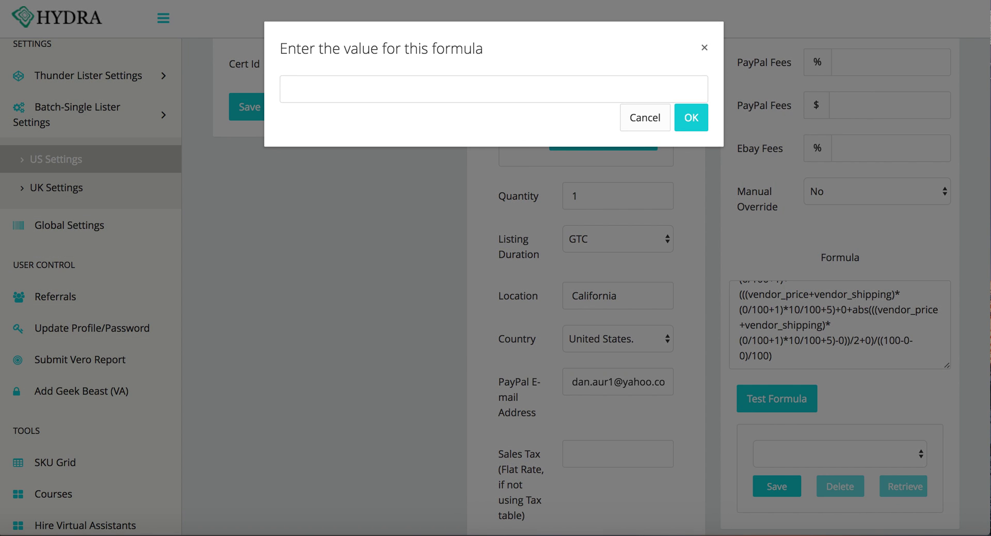
text(100)
key(Return)
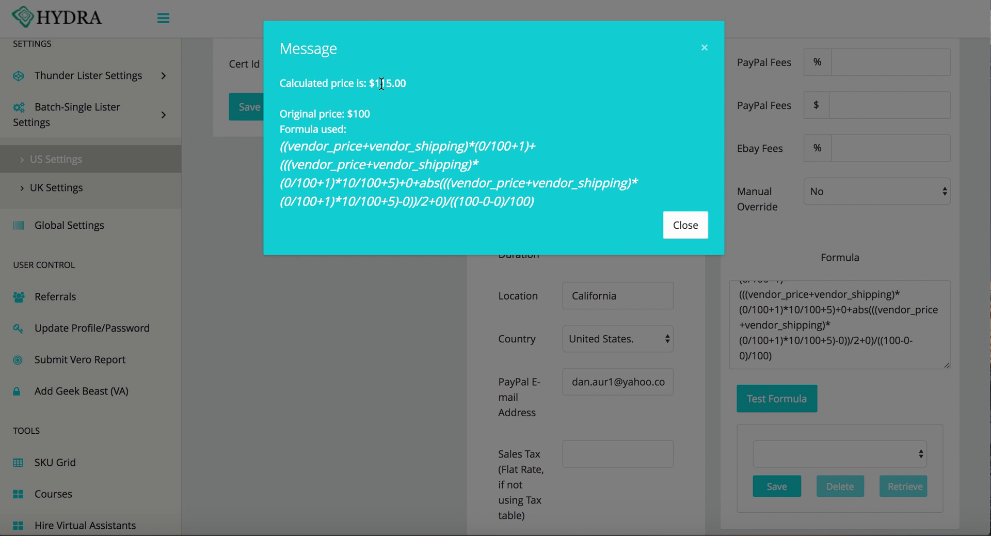
click(693, 228)
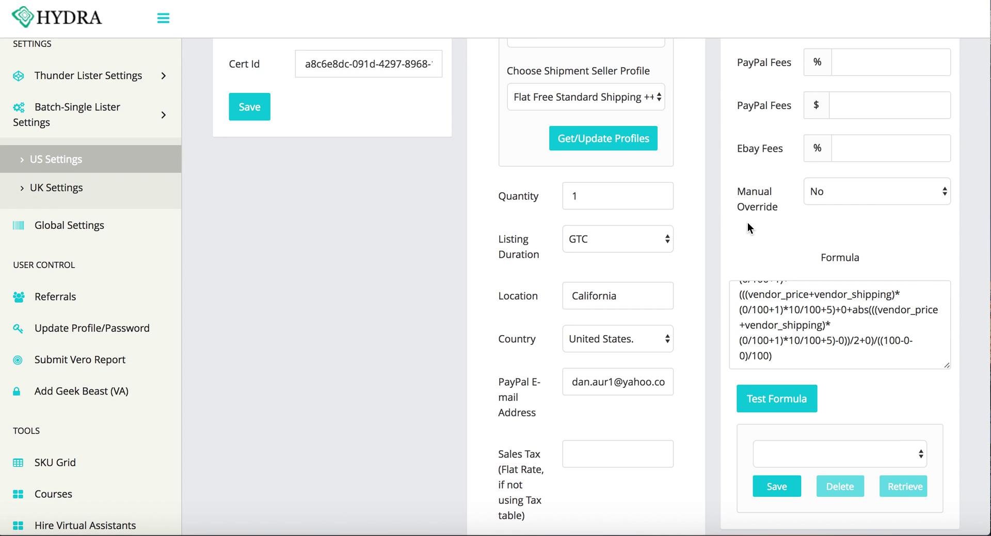
Step: Clear the Fixed Margin and the percentage Margin from the final price formula
scroll(747, 222, up, 3)
scroll(864, 208, up, 3)
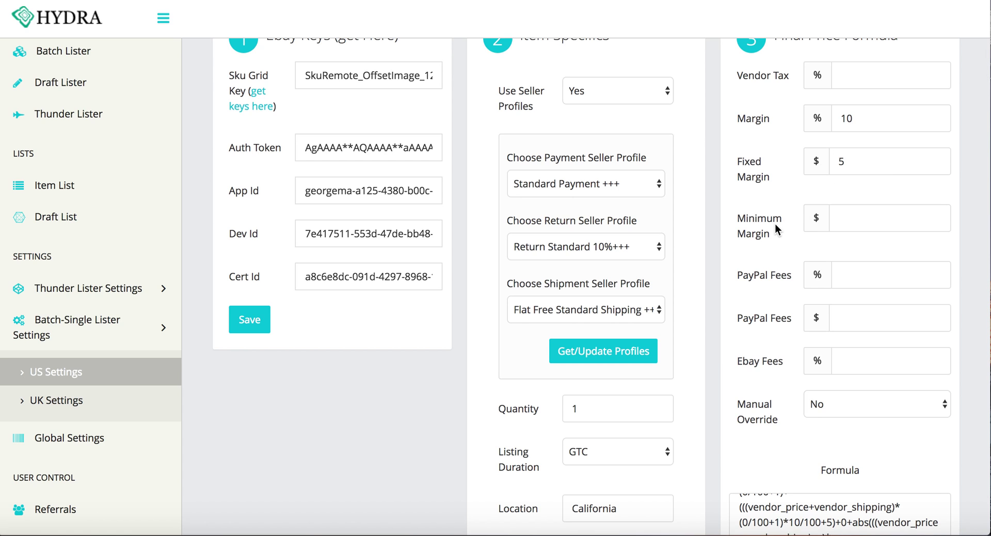
click(852, 170)
key(BackSpace)
click(862, 126)
key(BackSpace)
key(BackSpace)
Step: Set the Ebay Fees to 9% and the PayPal Fees to $.30 and 2.9% in the final price formula
scroll(777, 310, up, 3)
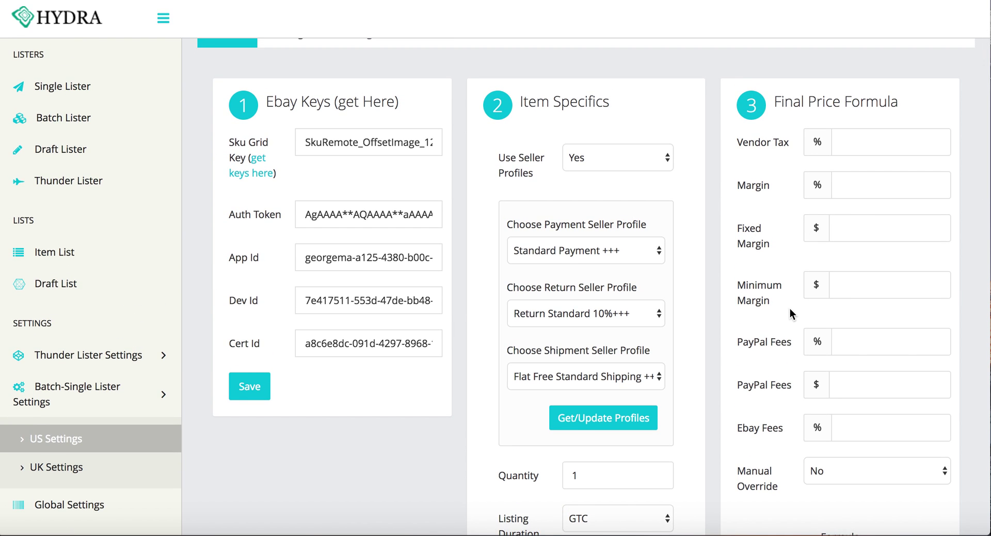
triple_click(738, 429)
click(871, 434)
text(9)
click(866, 386)
text(.30)
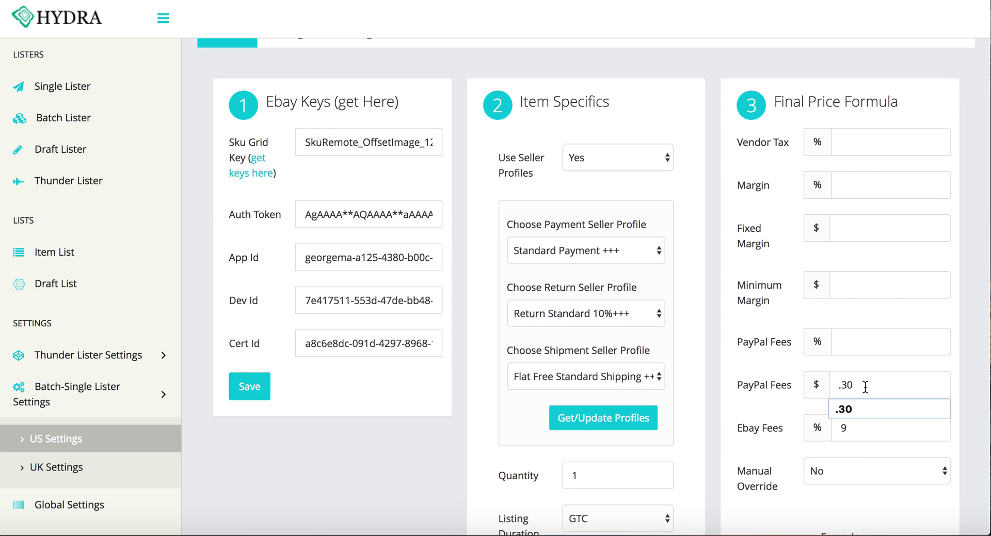
click(866, 410)
click(840, 339)
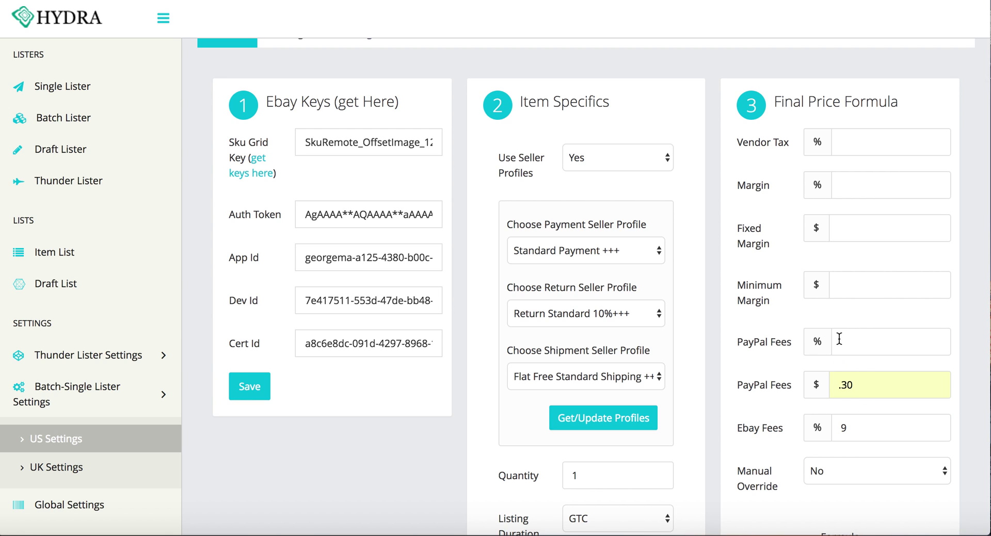
text(2.)
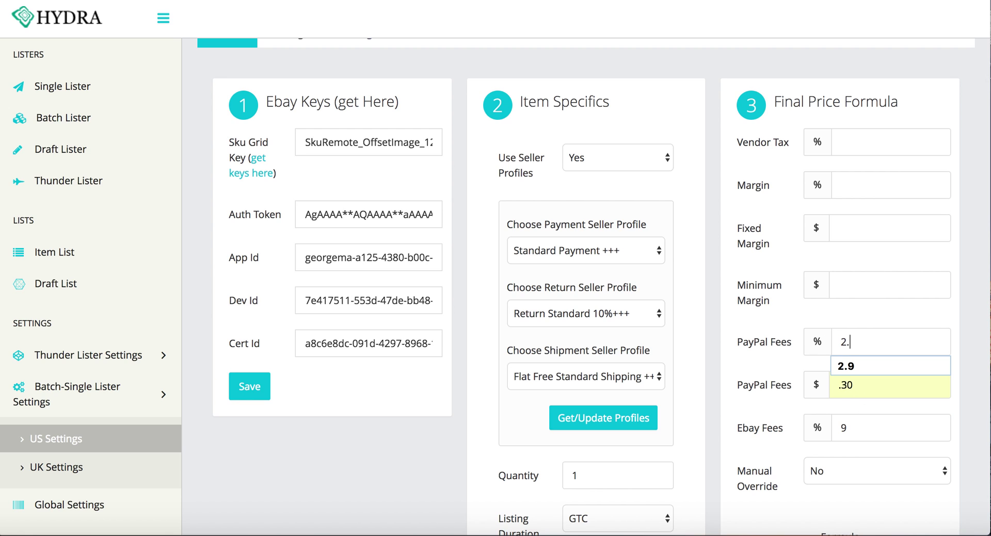
click(855, 367)
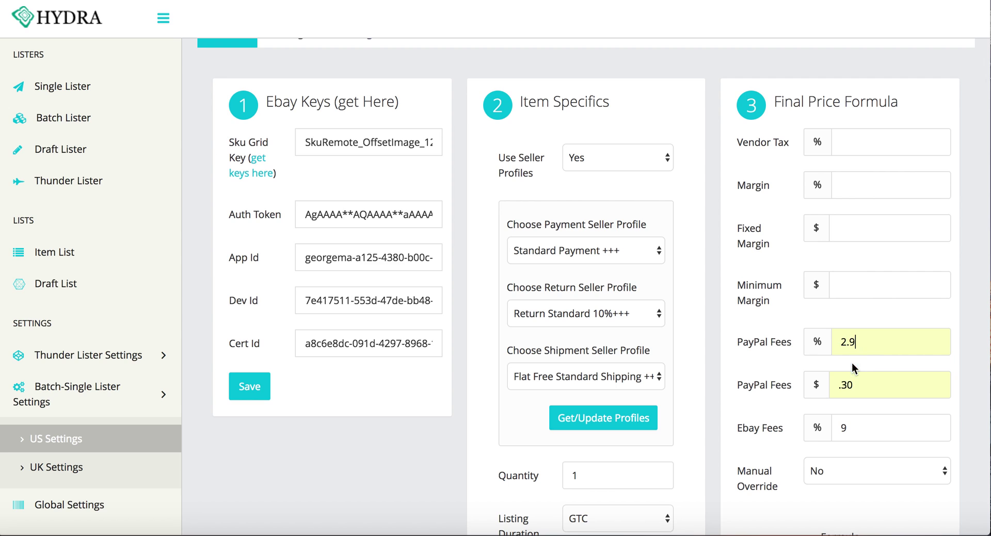
Step: Set the Minimum Margin to $10 and the percentage Margin to 10% in the final price formula
click(856, 292)
text(10)
click(843, 184)
text(10)
Step: Test the formula including fees with a value of 100, examine the calculated price and formula used, and close the message
scroll(723, 410, down, 3)
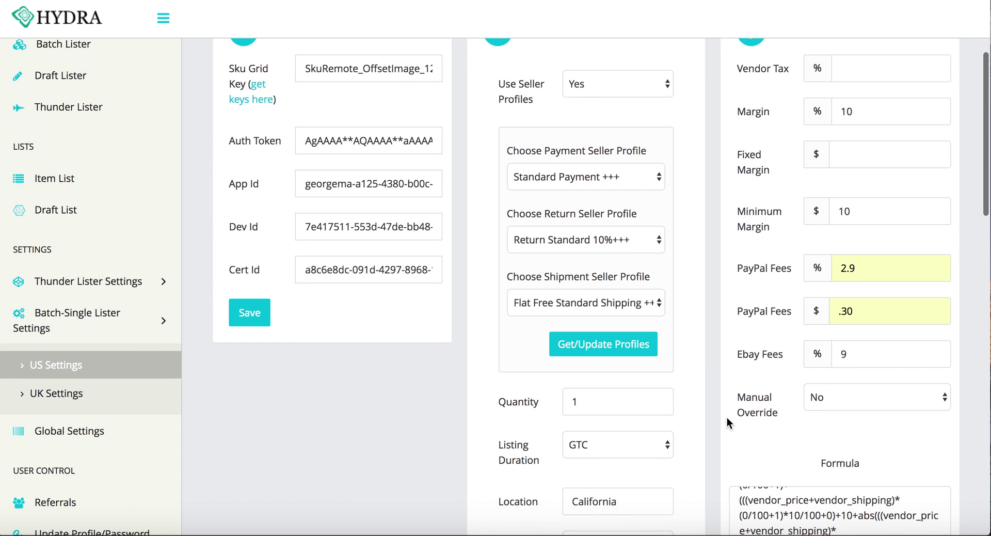
scroll(729, 423, down, 1)
click(770, 480)
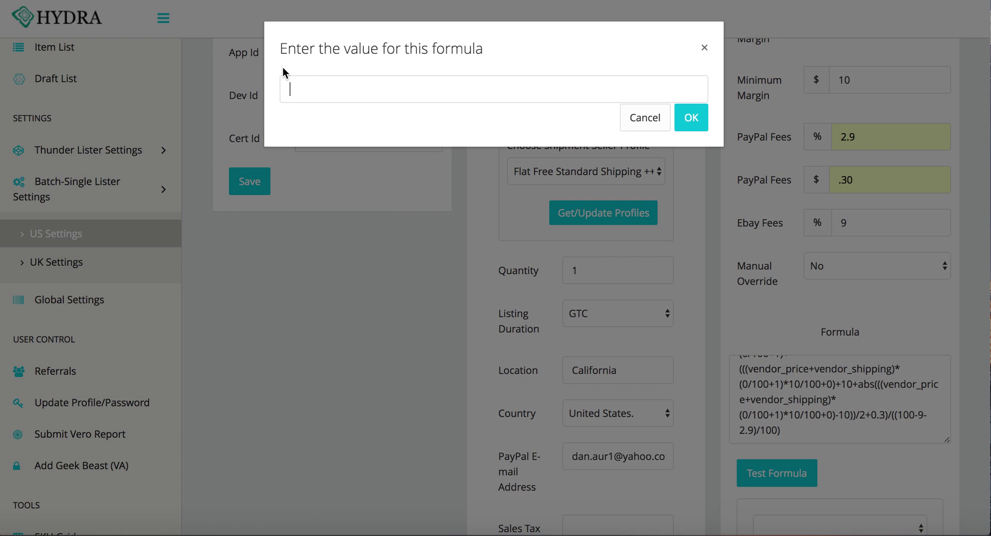
text(100)
key(Return)
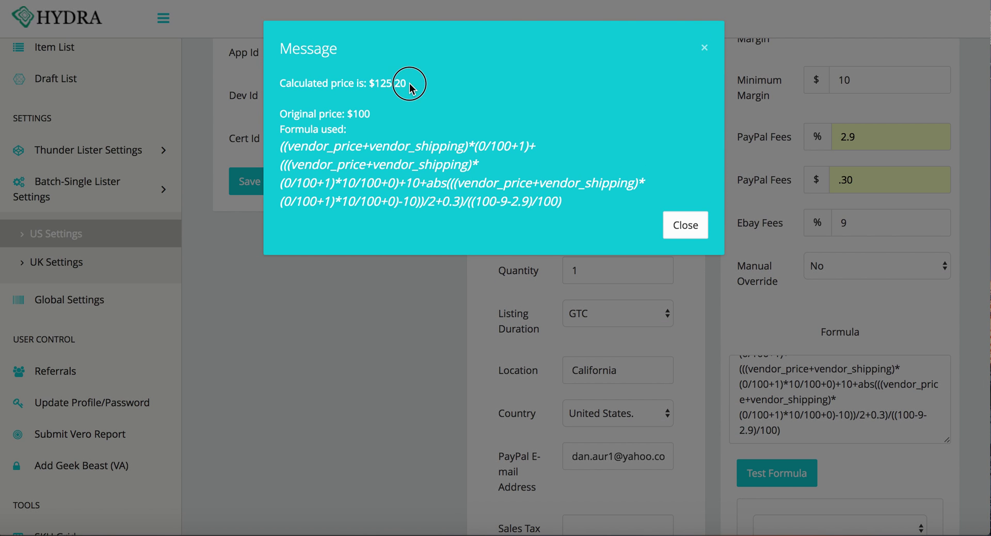
drag(408, 84, 370, 84)
drag(573, 202, 275, 143)
click(574, 212)
click(298, 151)
click(703, 52)
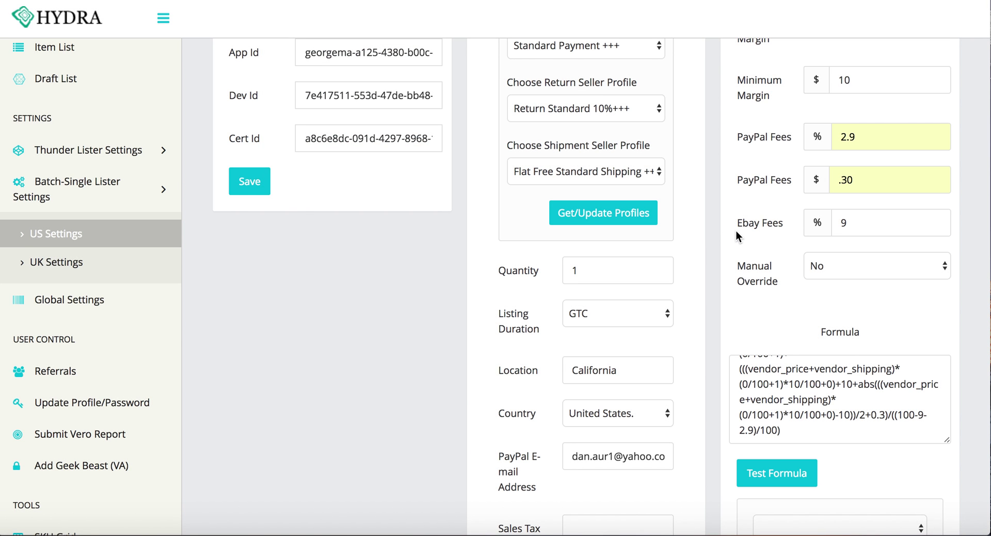
Step: Review the margin and fee values in the Final Price Formula section together with the formula built from them
scroll(736, 231, up, 3)
scroll(740, 182, up, 3)
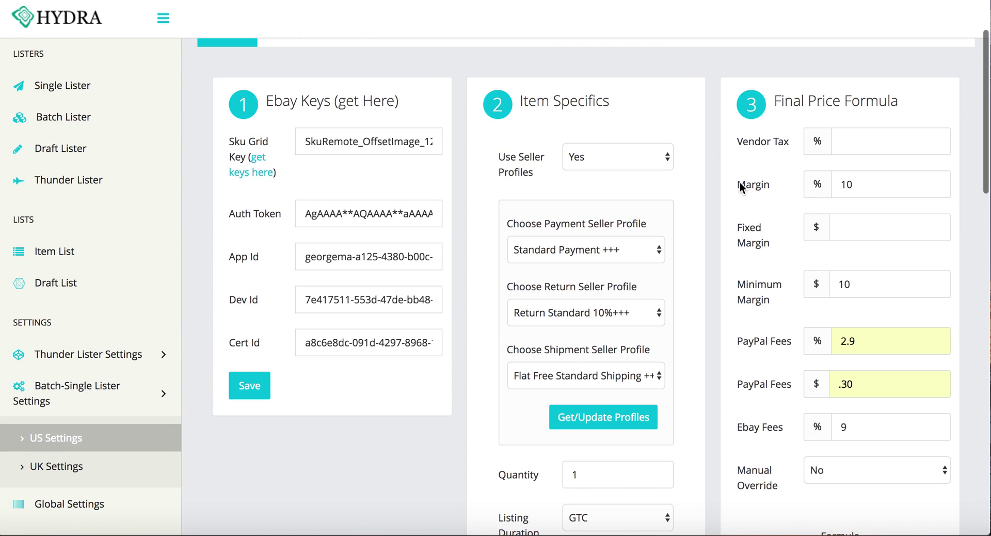
scroll(748, 392, down, 3)
scroll(748, 392, down, 4)
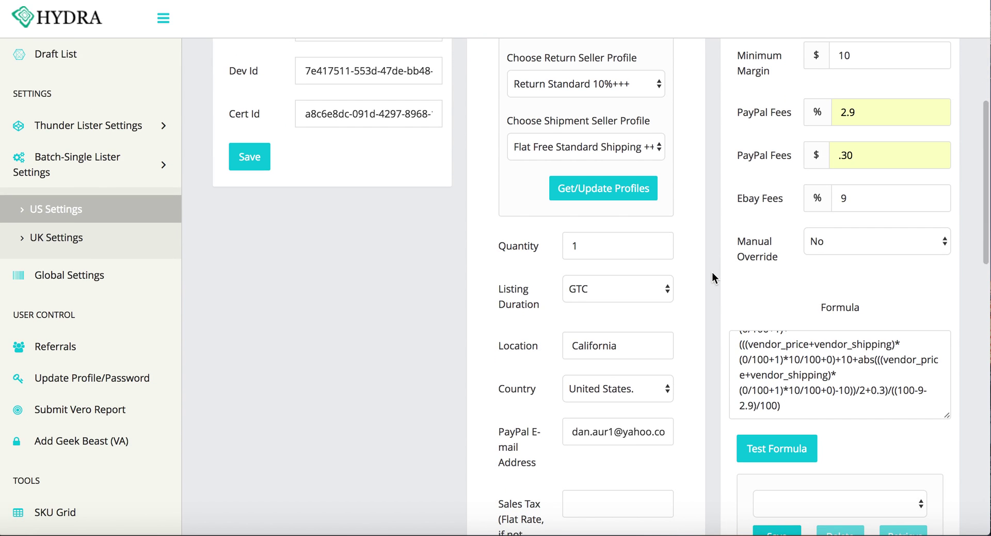
scroll(712, 271, down, 1)
scroll(712, 272, up, 10)
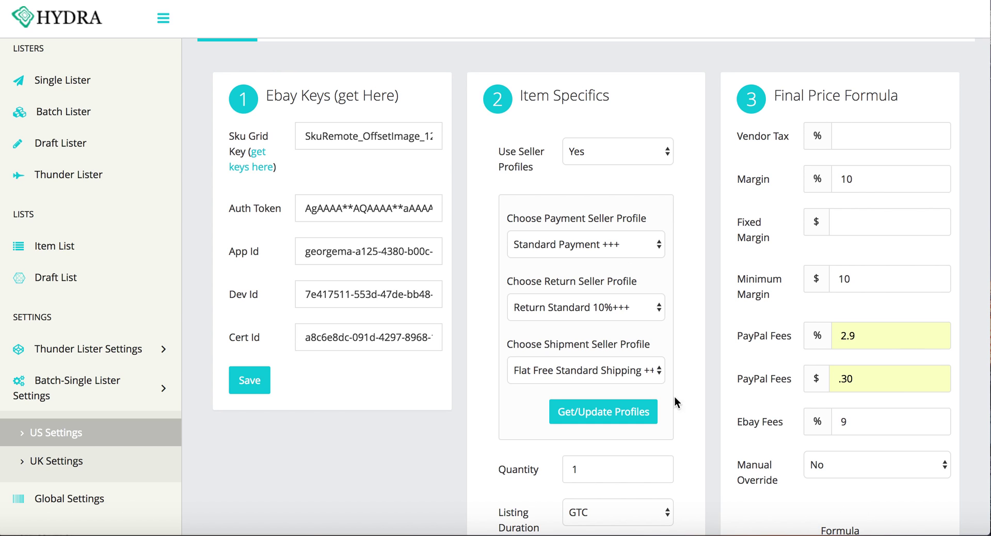
scroll(736, 467, down, 3)
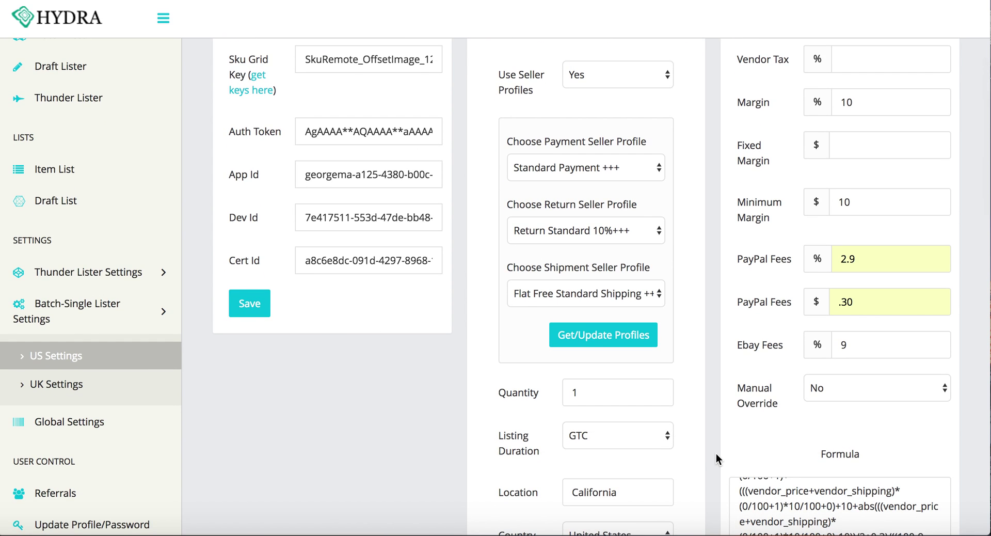
scroll(711, 457, up, 3)
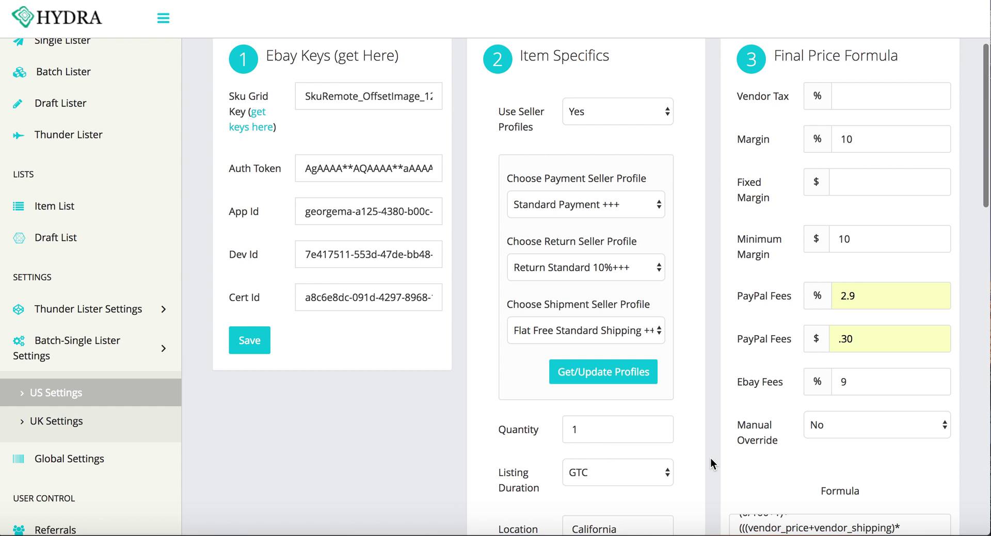
scroll(722, 465, down, 3)
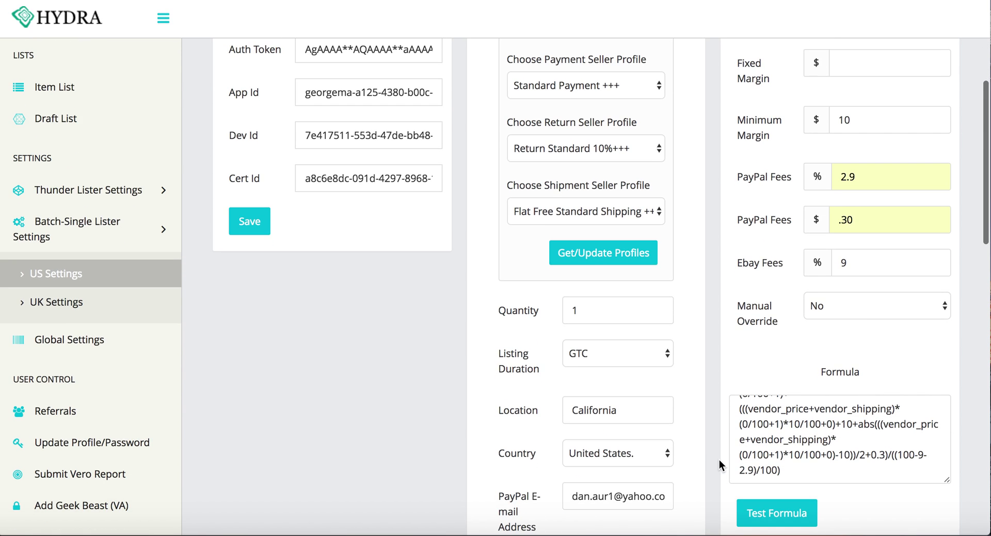